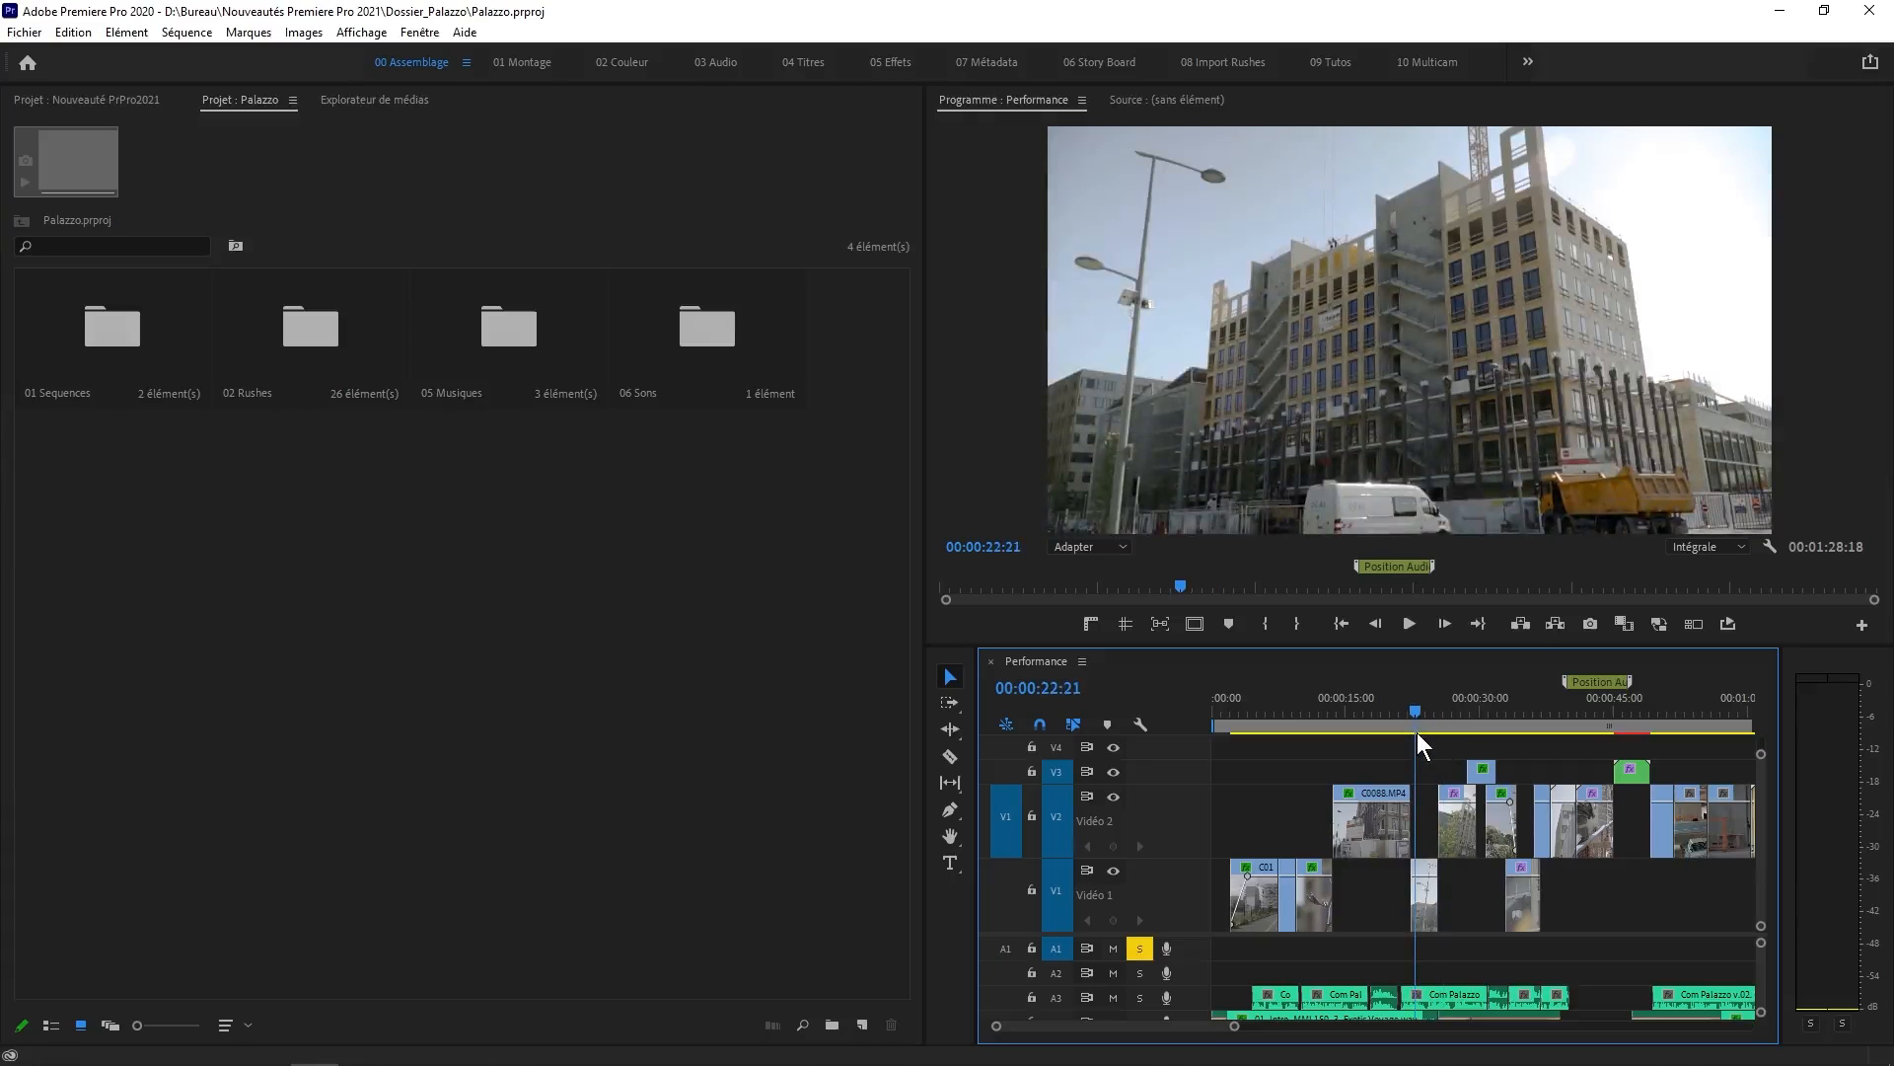
Widen the timeline area in the 01 Montage workspace and enlarge the time scale of the Performance sequence.
{"action": "left_click_drag", "start_coordinate": [1422, 726], "coordinate": [1358, 748]}
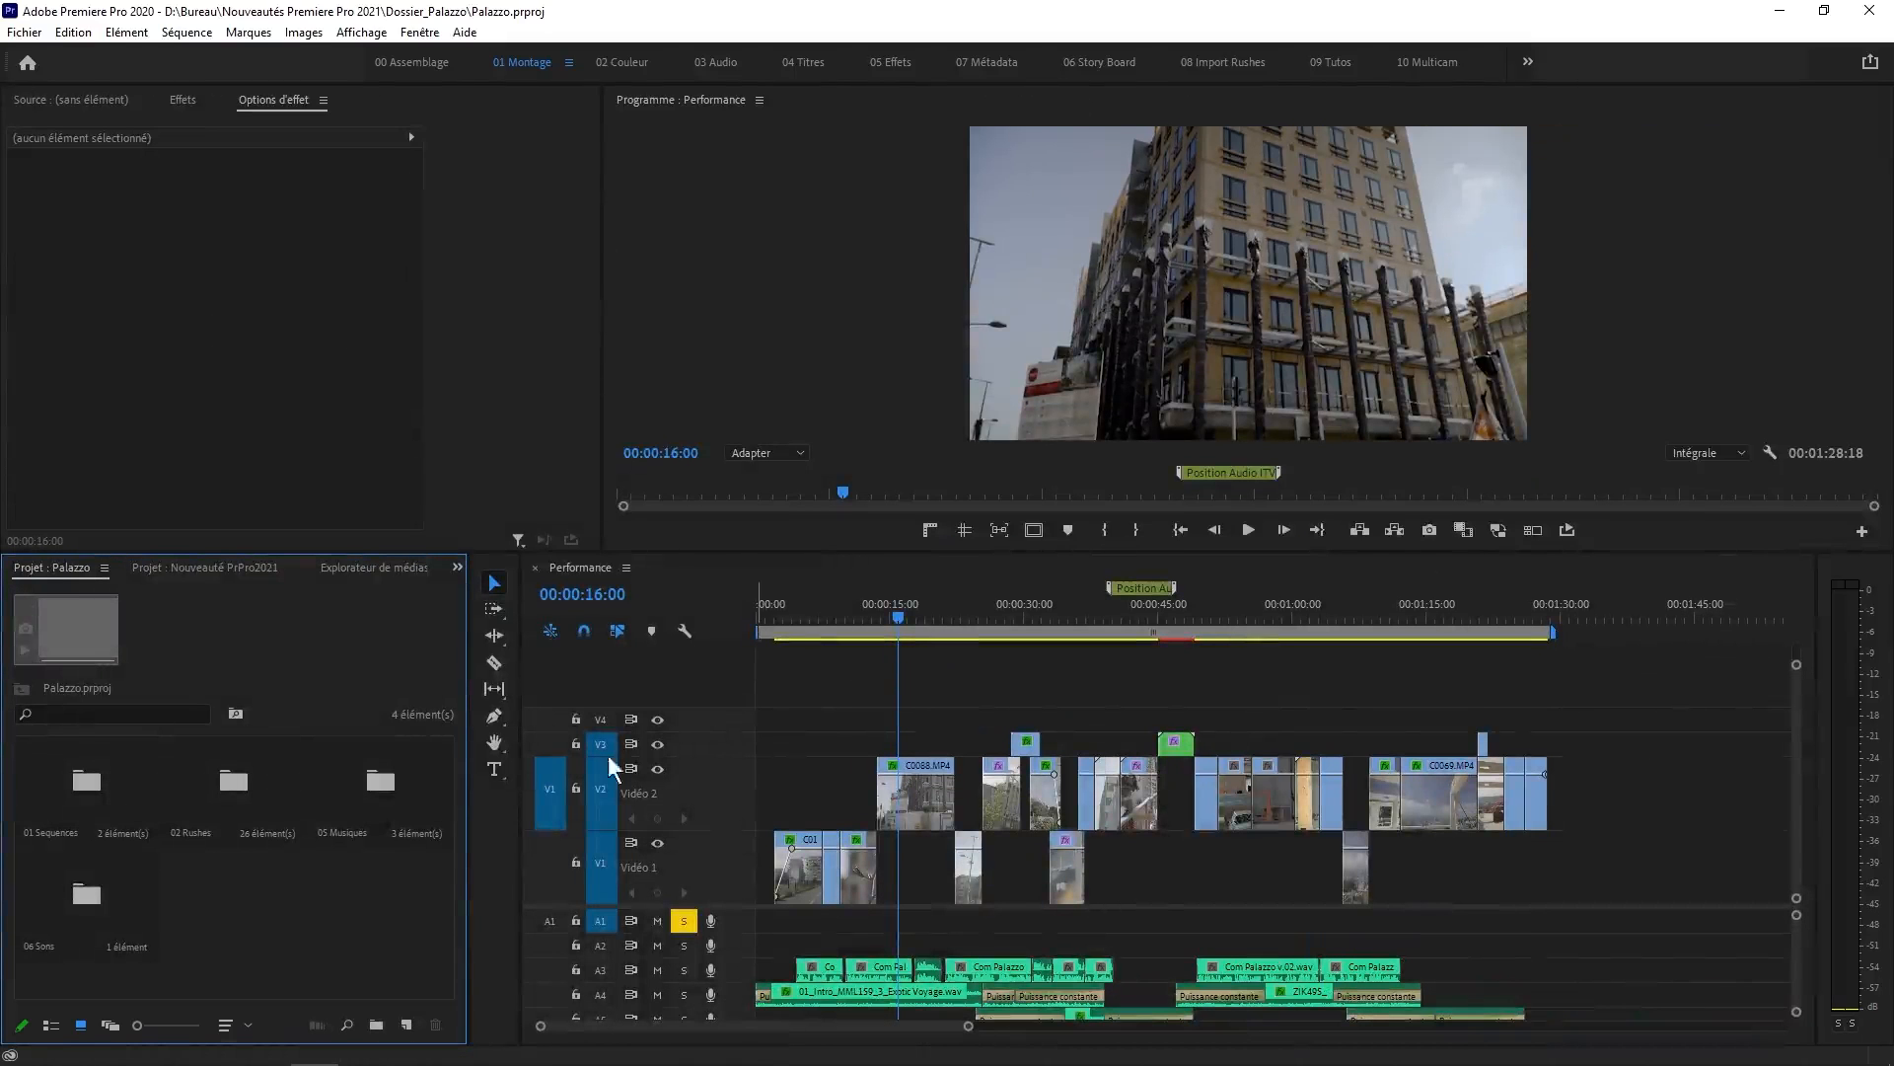
{"action": "left_click_drag", "start_coordinate": [520, 807], "coordinate": [361, 807]}
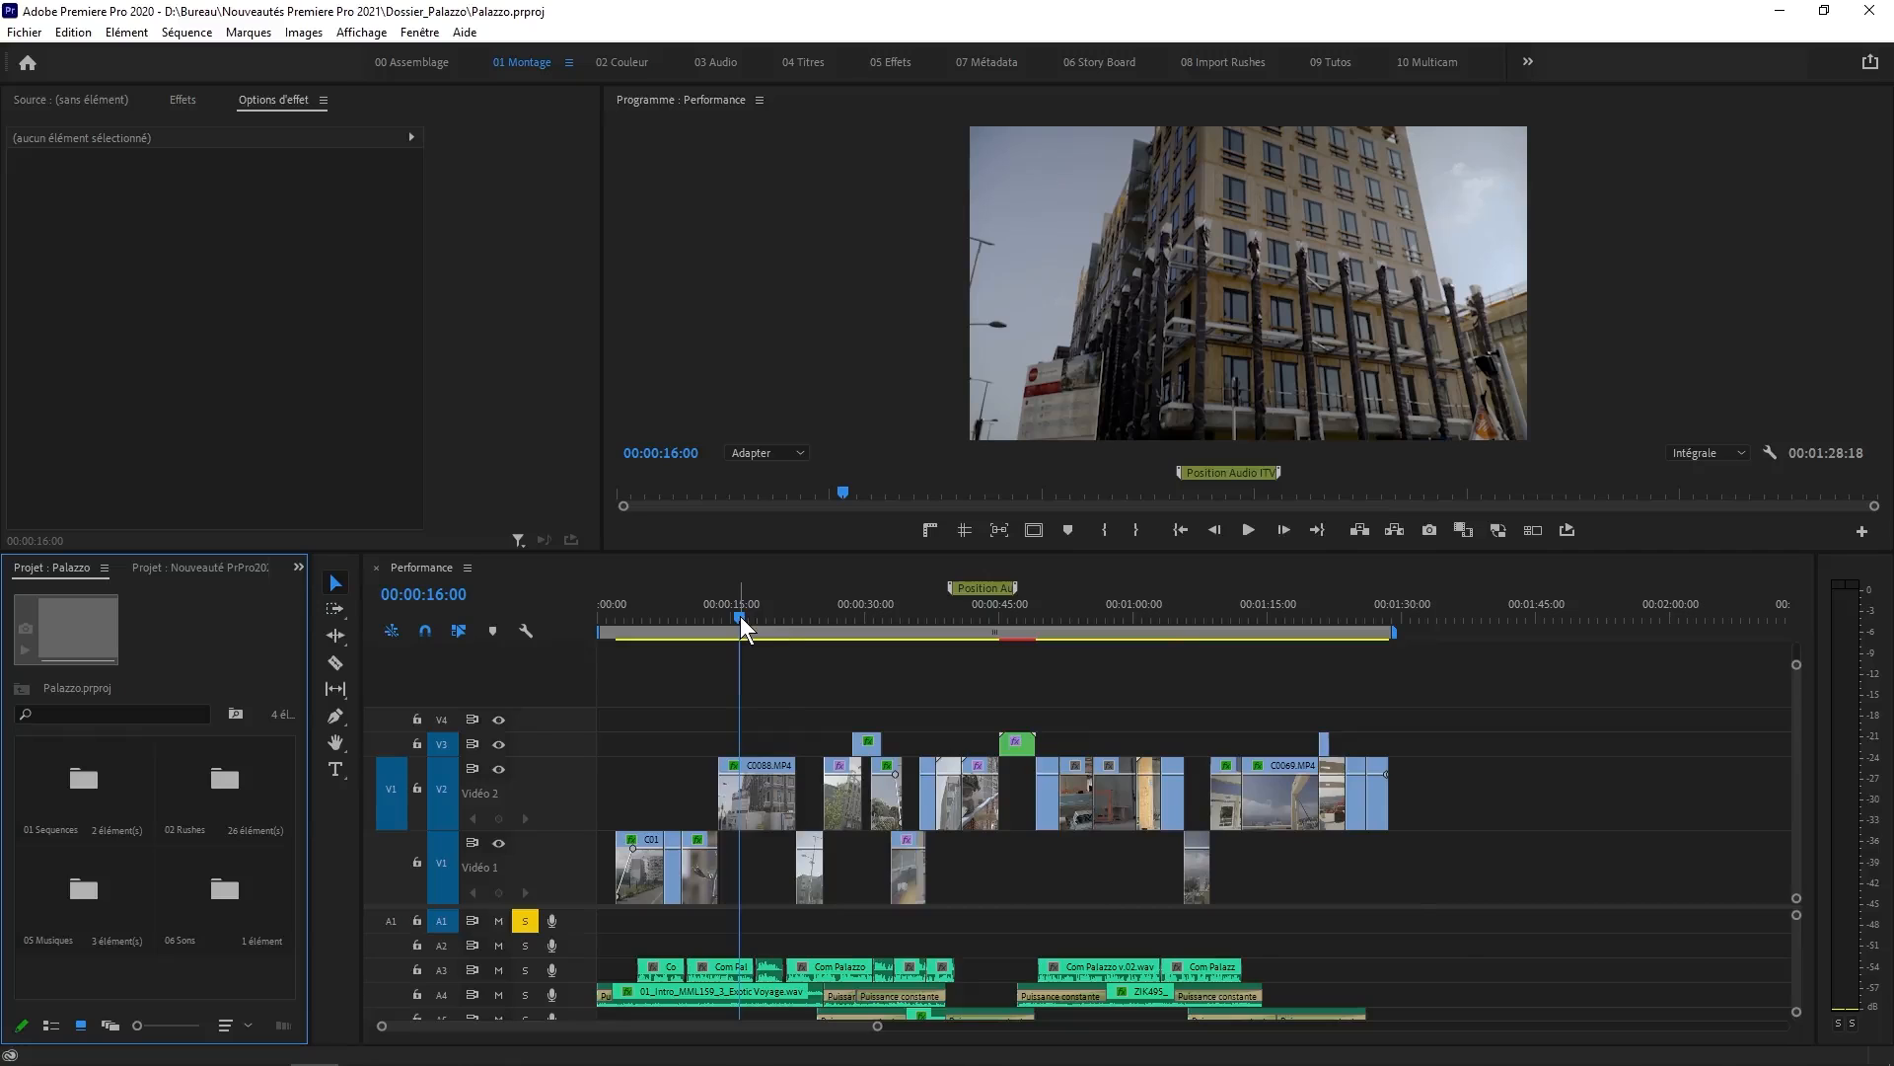
{"action": "key", "text": "="}
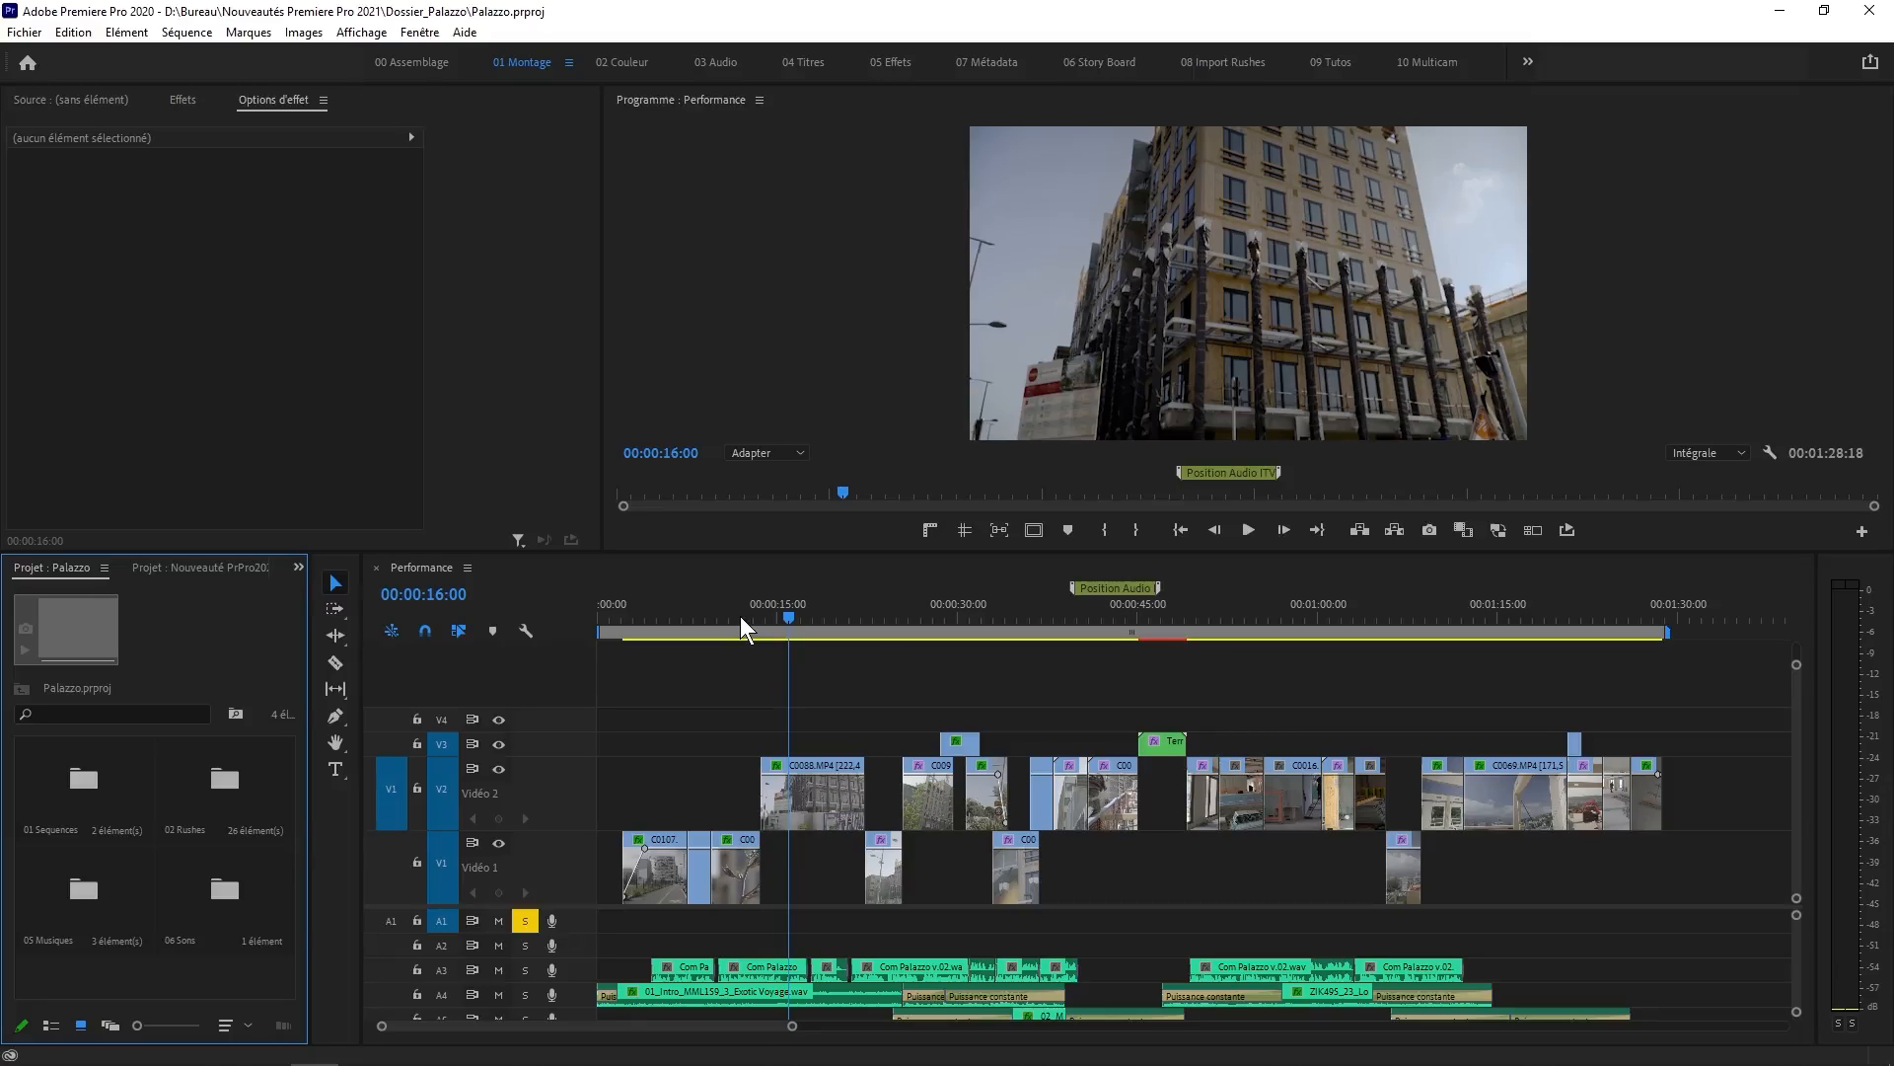
Review the Performance sequence by scrubbing to about 57 s, playing back several early passages and returning to about 4 s.
{"action": "left_click_drag", "start_coordinate": [784, 614], "coordinate": [1277, 808]}
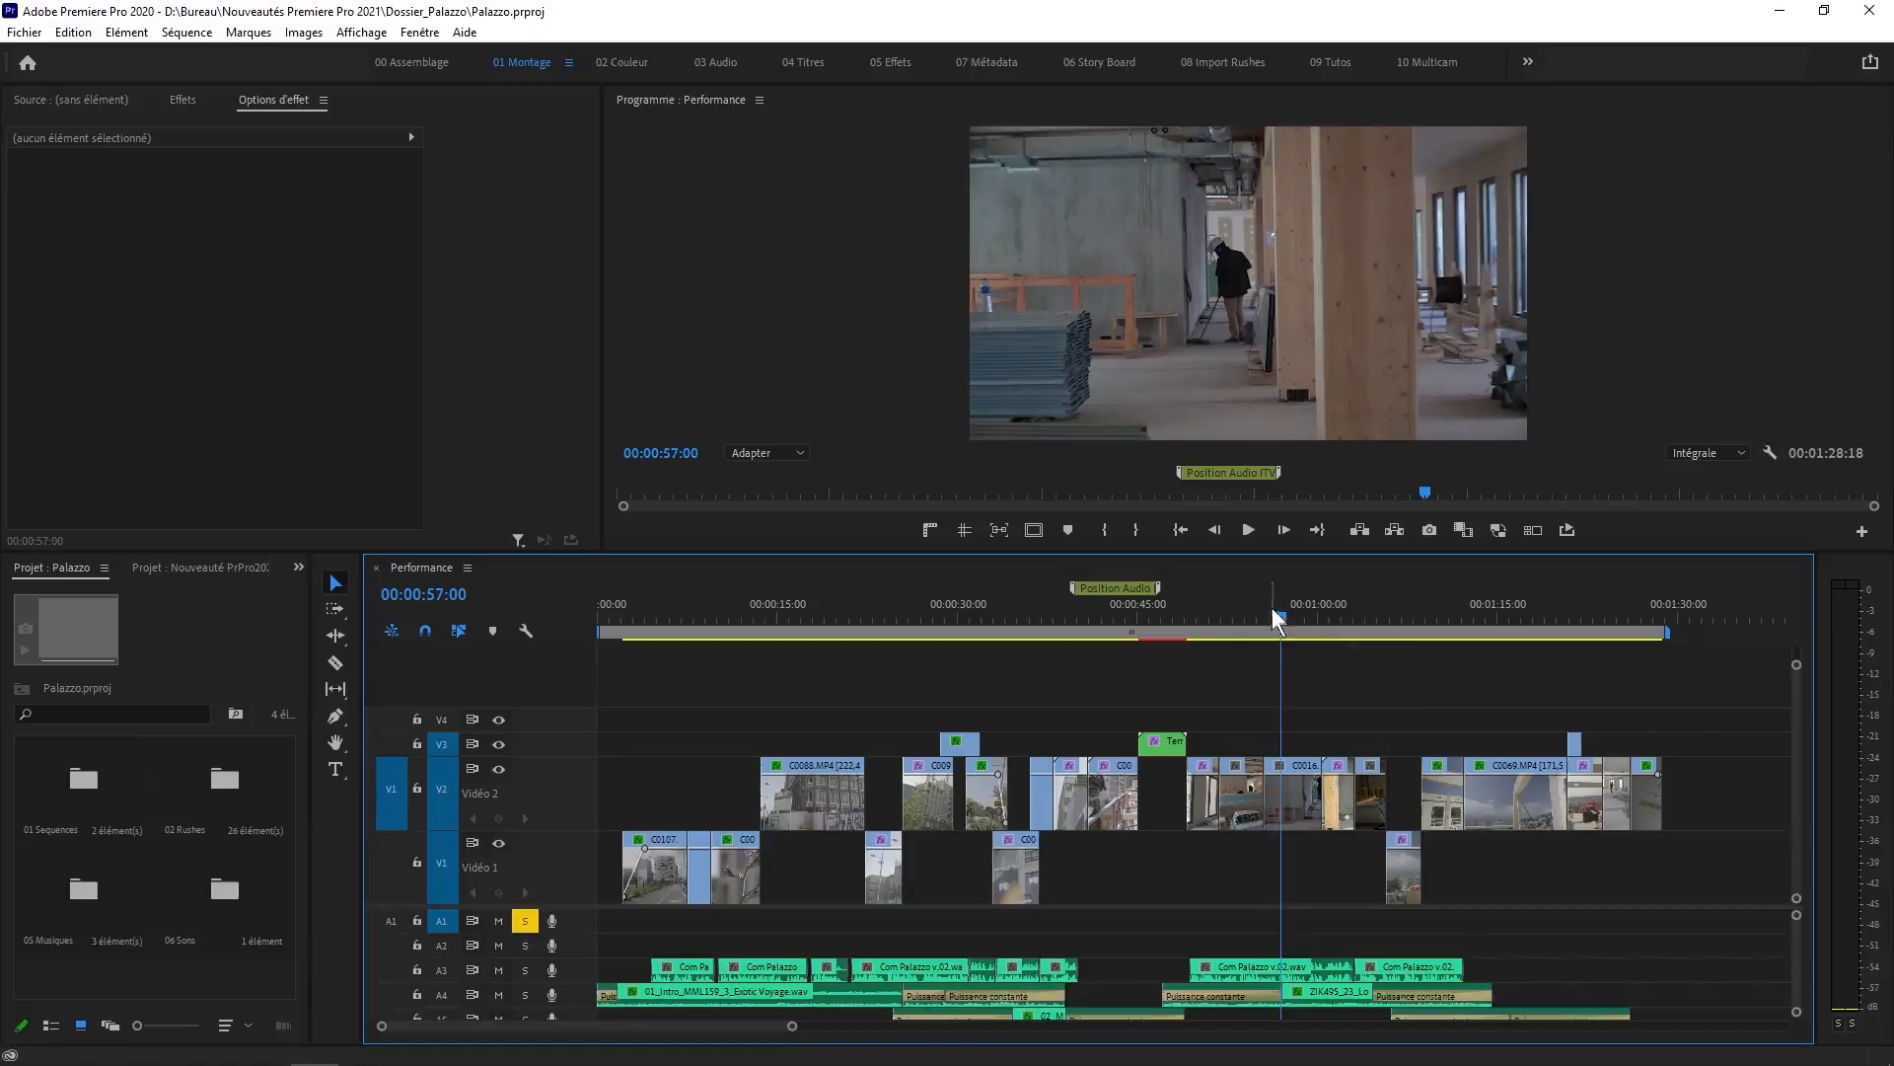
{"action": "left_click_drag", "start_coordinate": [1276, 620], "coordinate": [902, 671]}
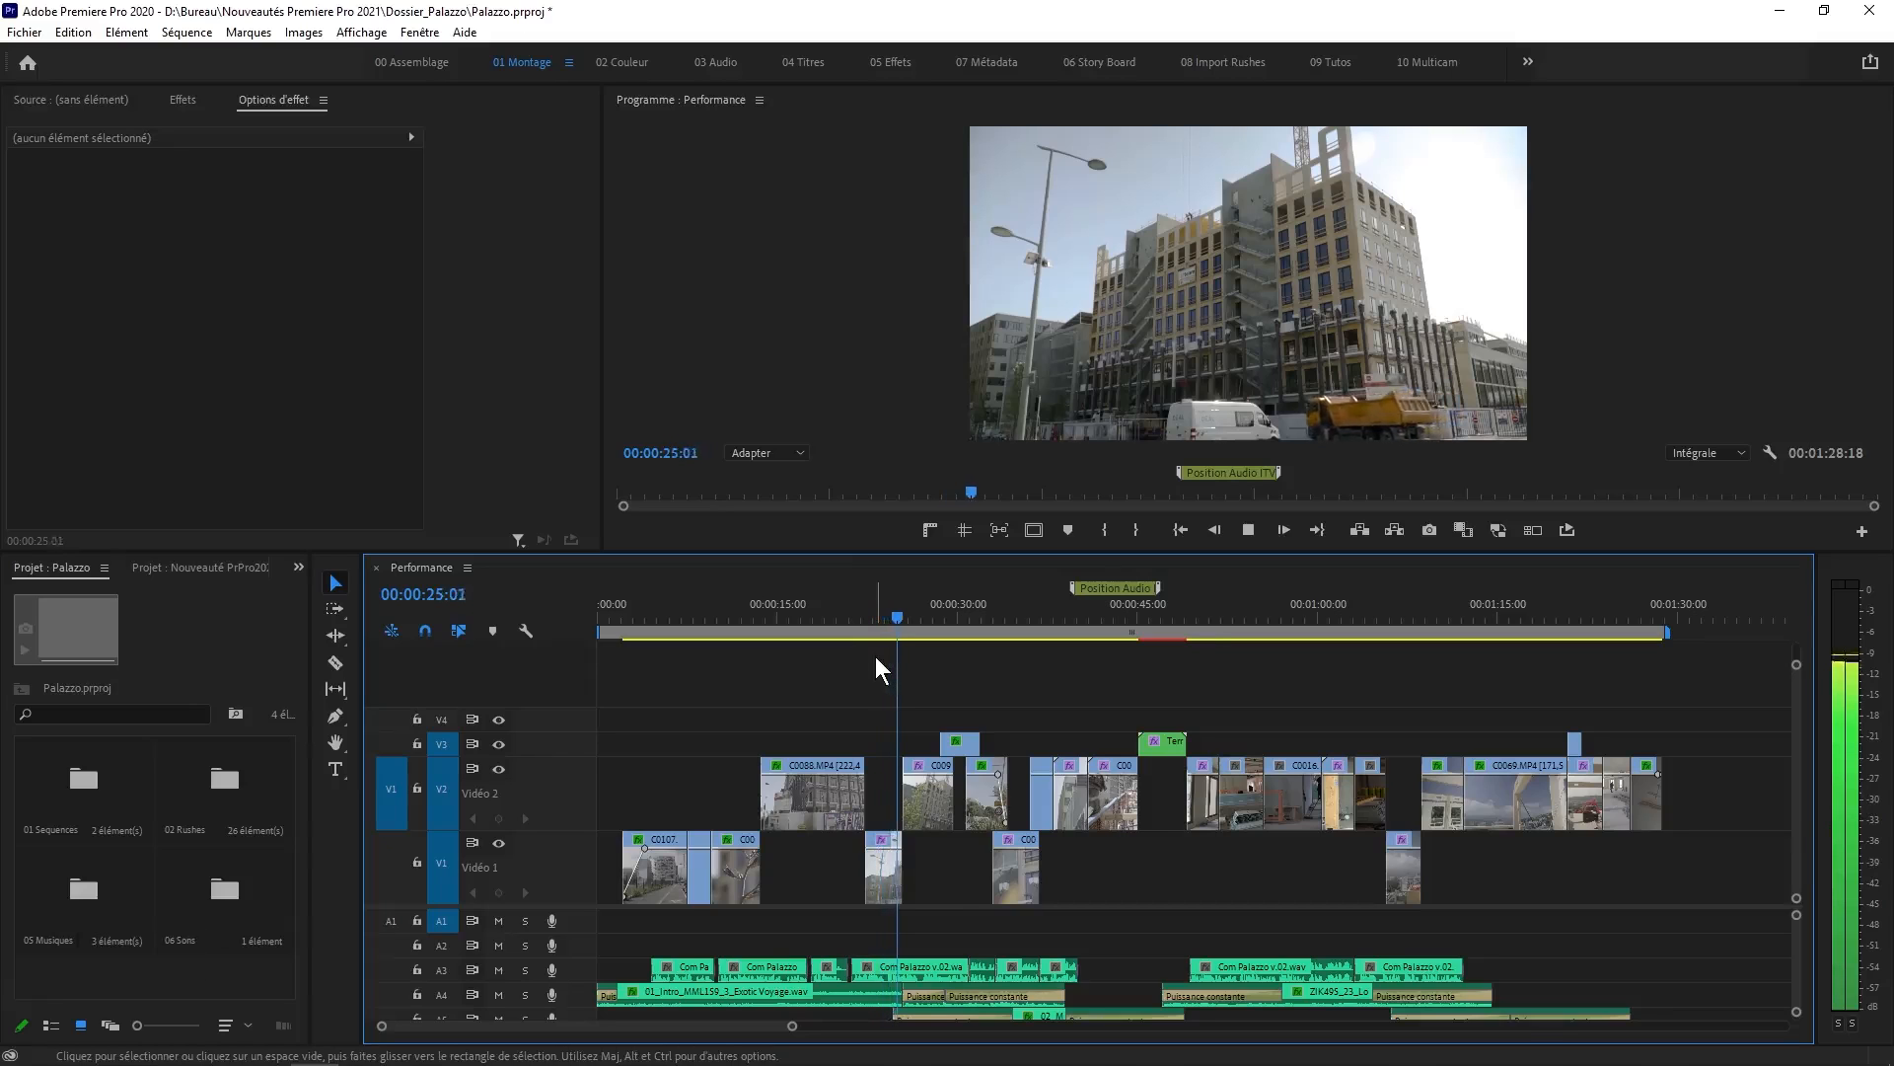
{"action": "key", "text": "space"}
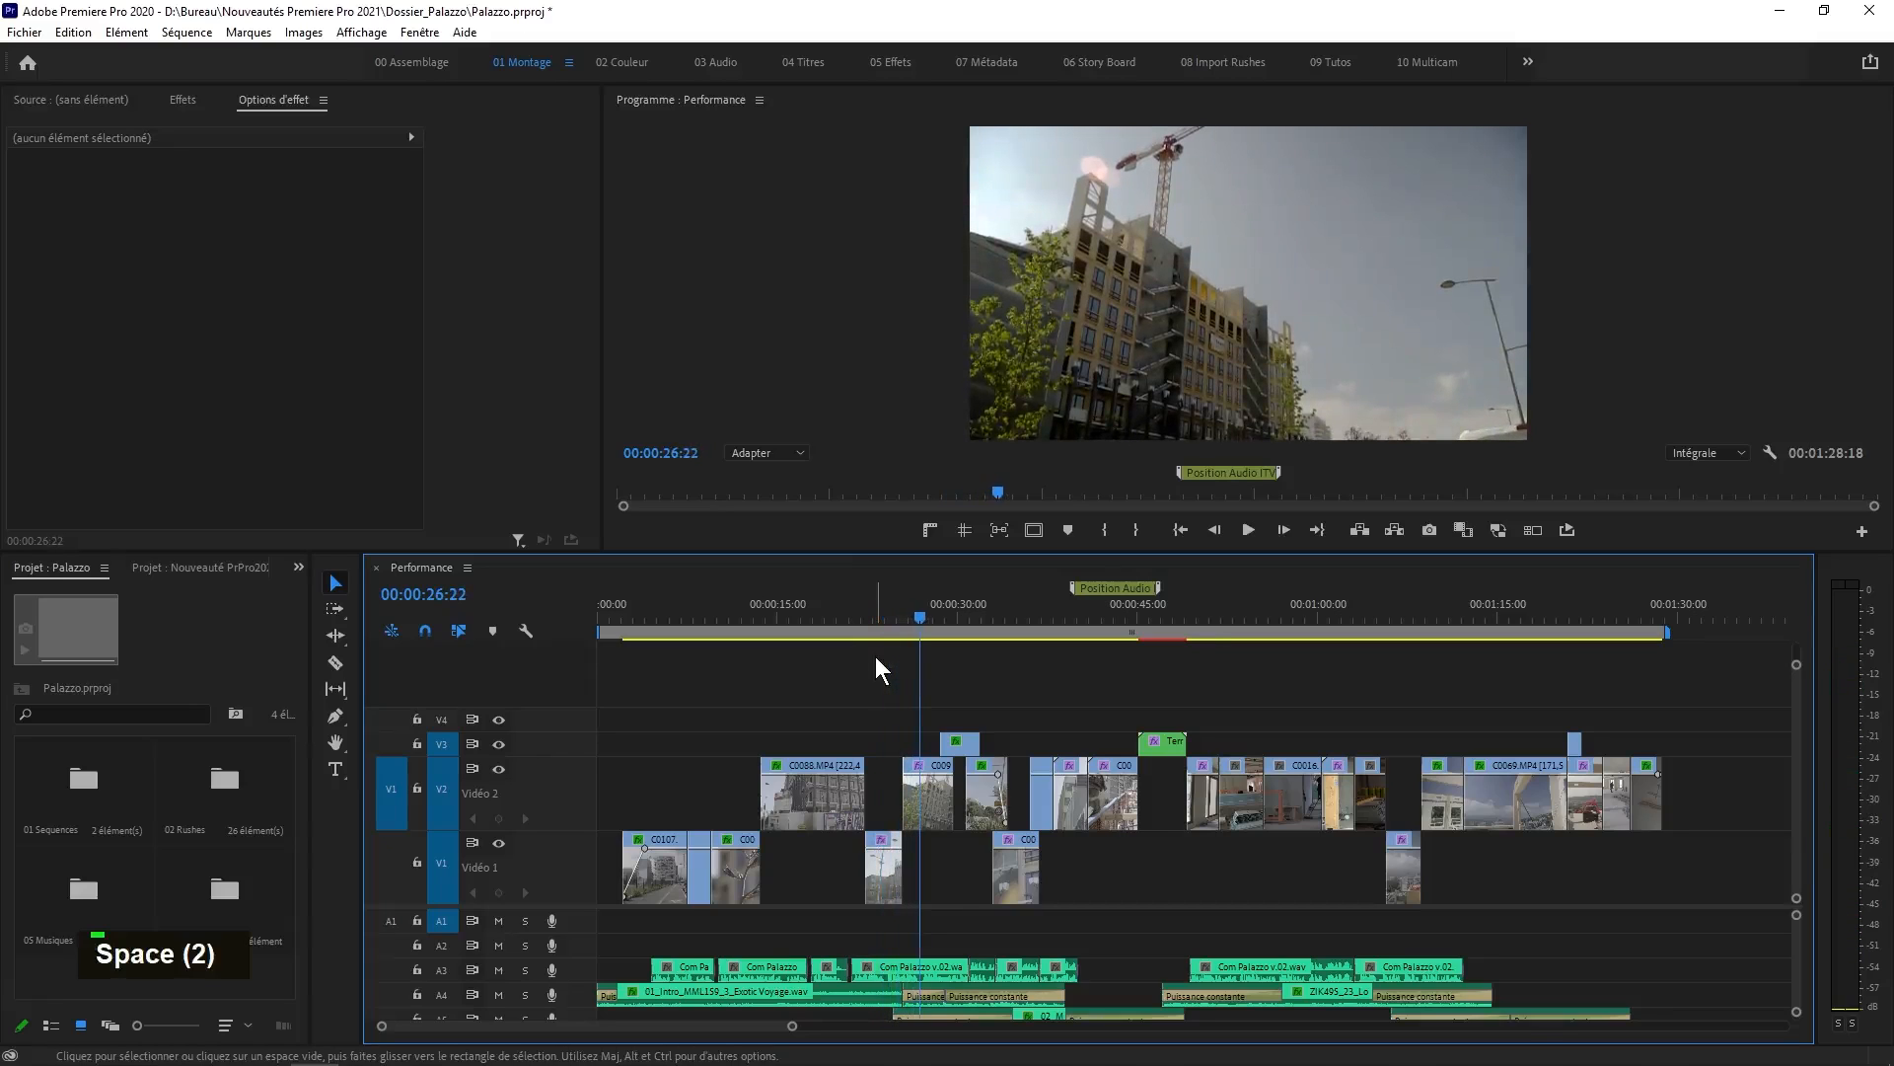
{"action": "mouse_move", "coordinate": [920, 625]}
{"action": "left_mouse_down"}
{"action": "mouse_move", "coordinate": [936, 622]}
{"action": "mouse_move", "coordinate": [784, 656]}
{"action": "mouse_move", "coordinate": [931, 653]}
{"action": "left_mouse_up"}
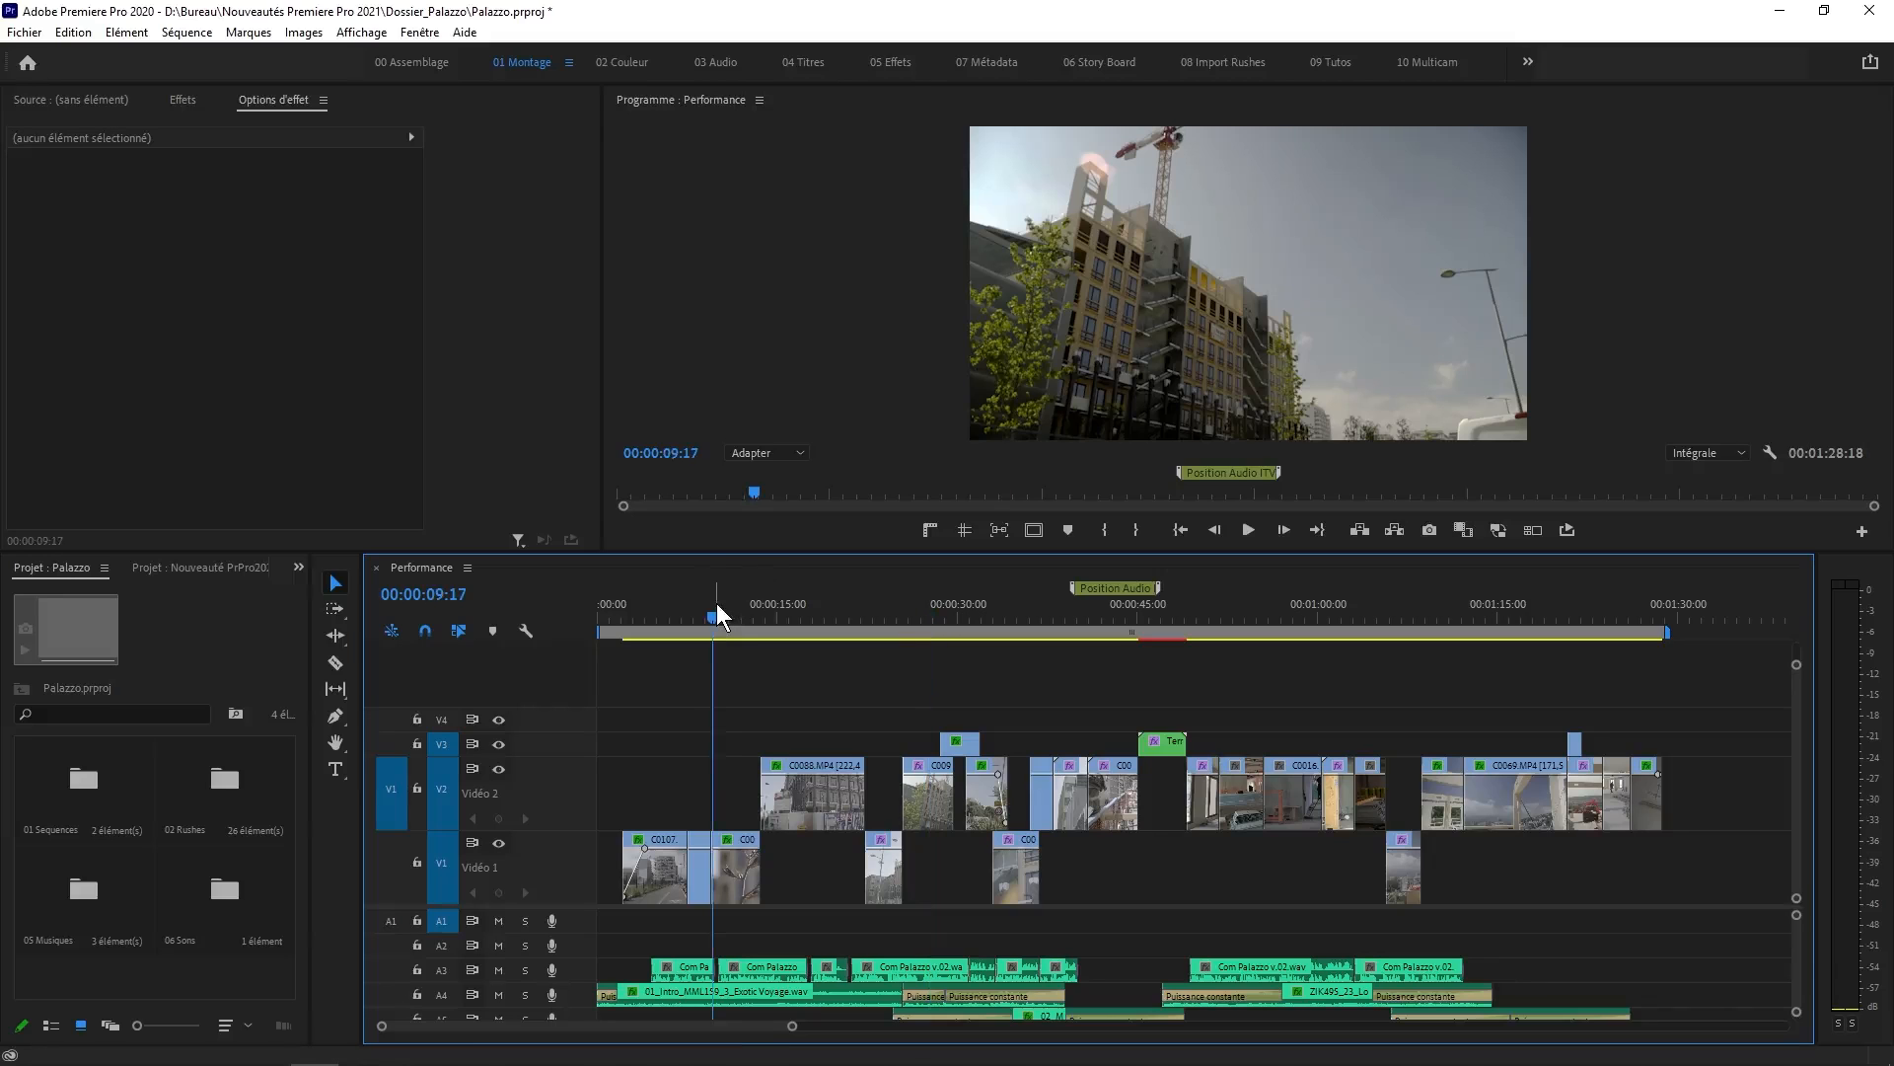
{"action": "key", "text": "space"}
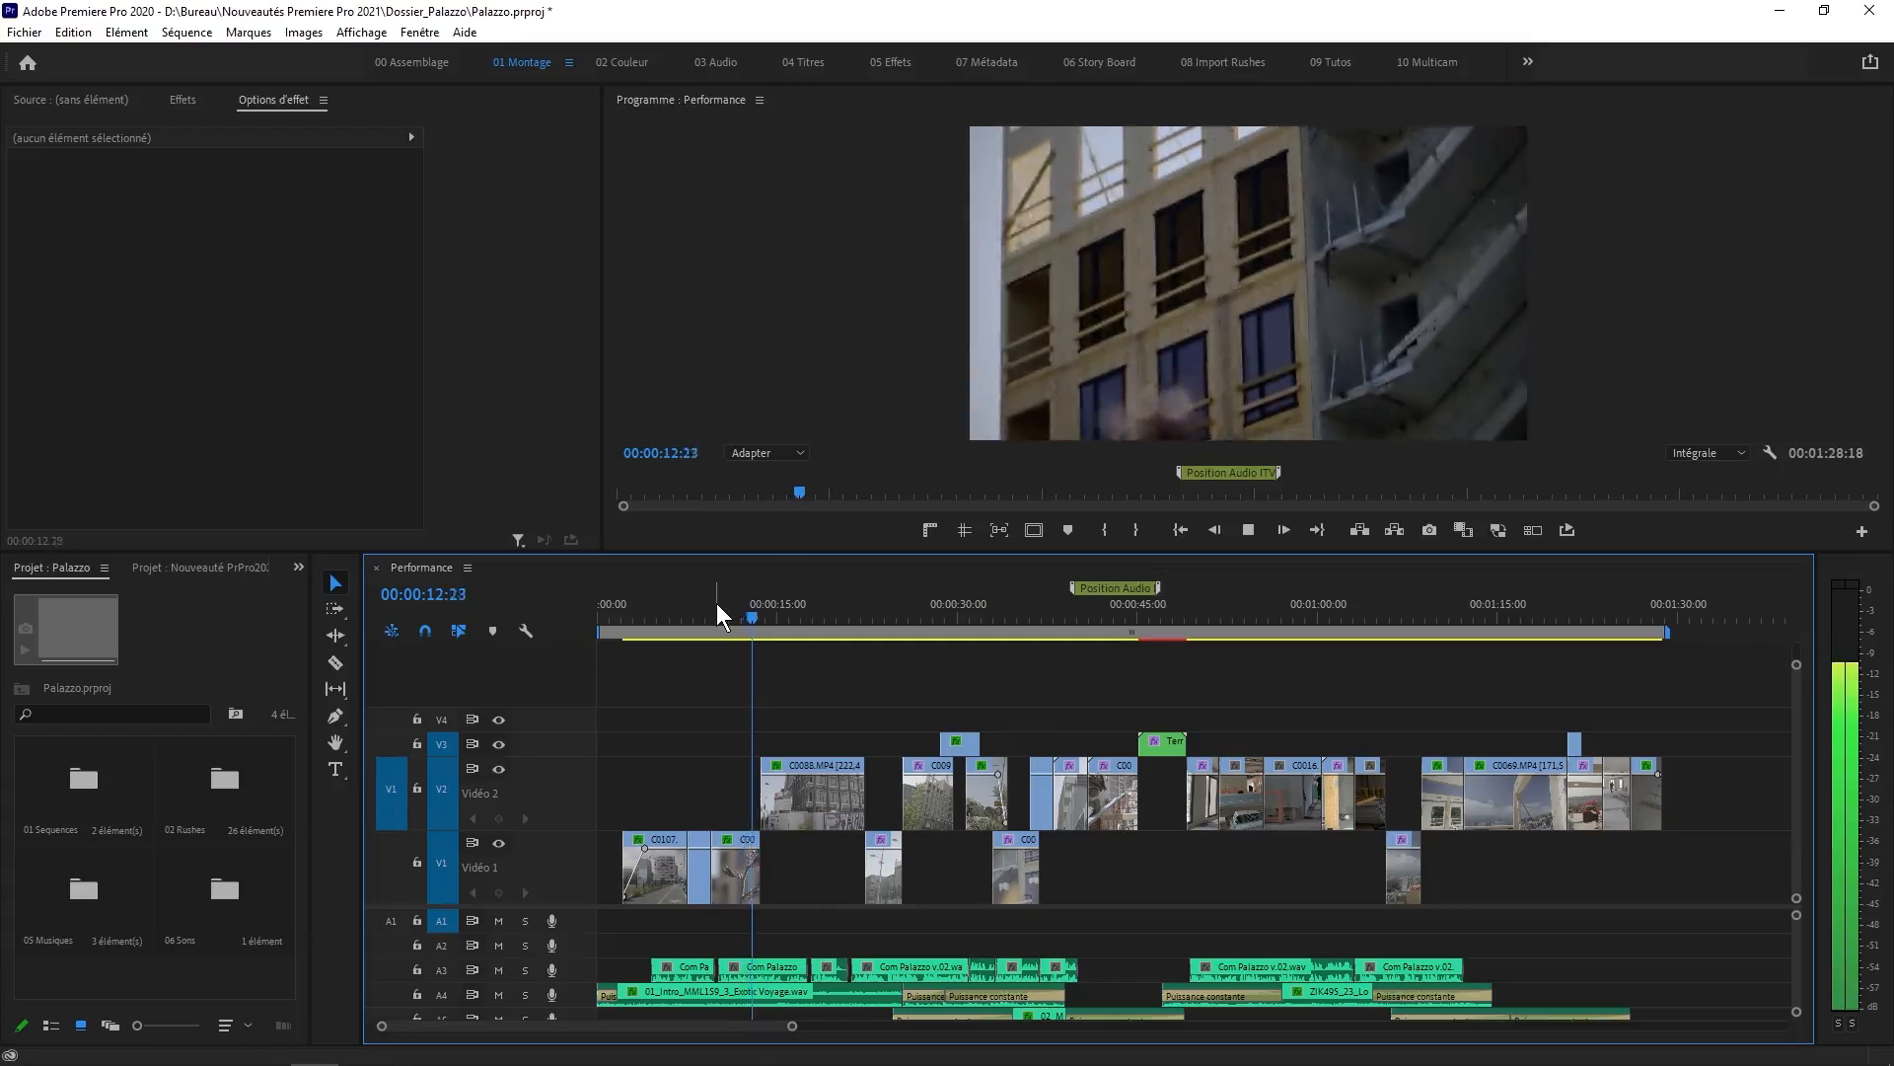
{"action": "key", "text": "space"}
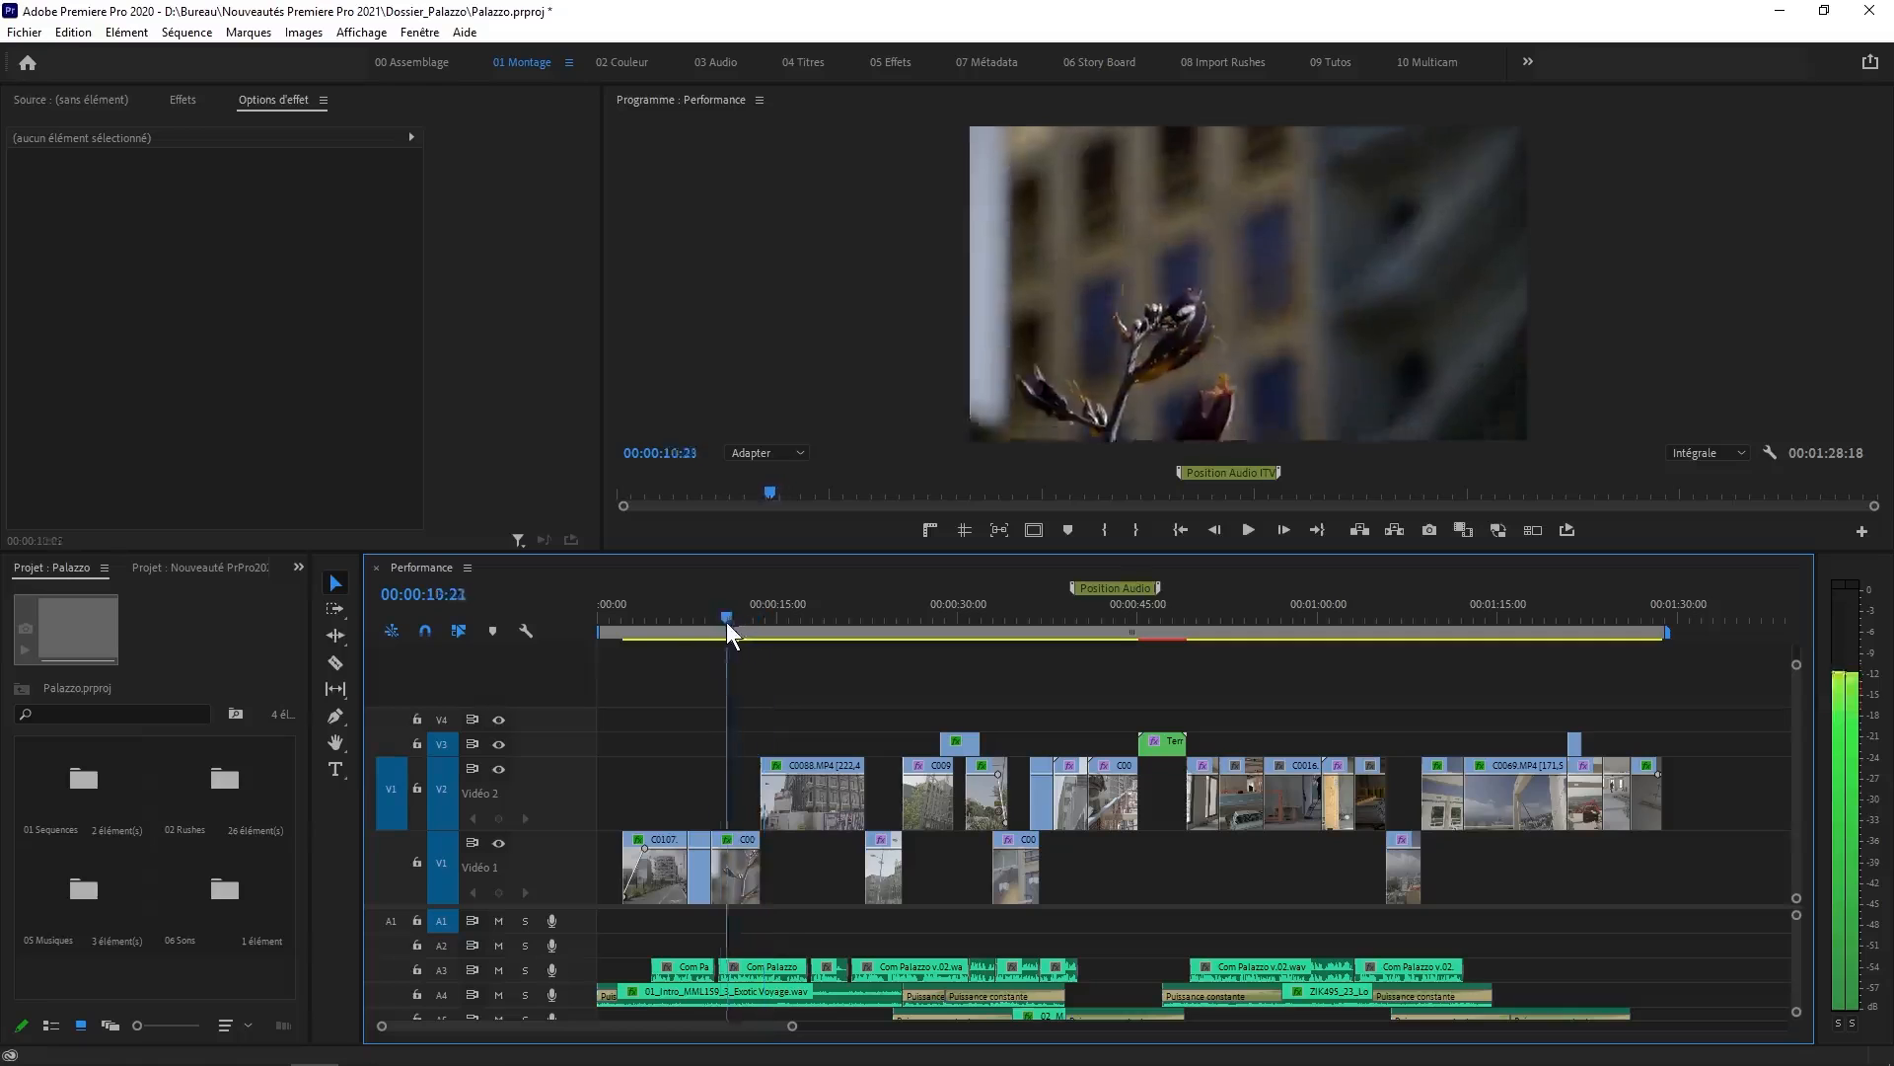
{"action": "left_click_drag", "start_coordinate": [726, 621], "coordinate": [653, 642]}
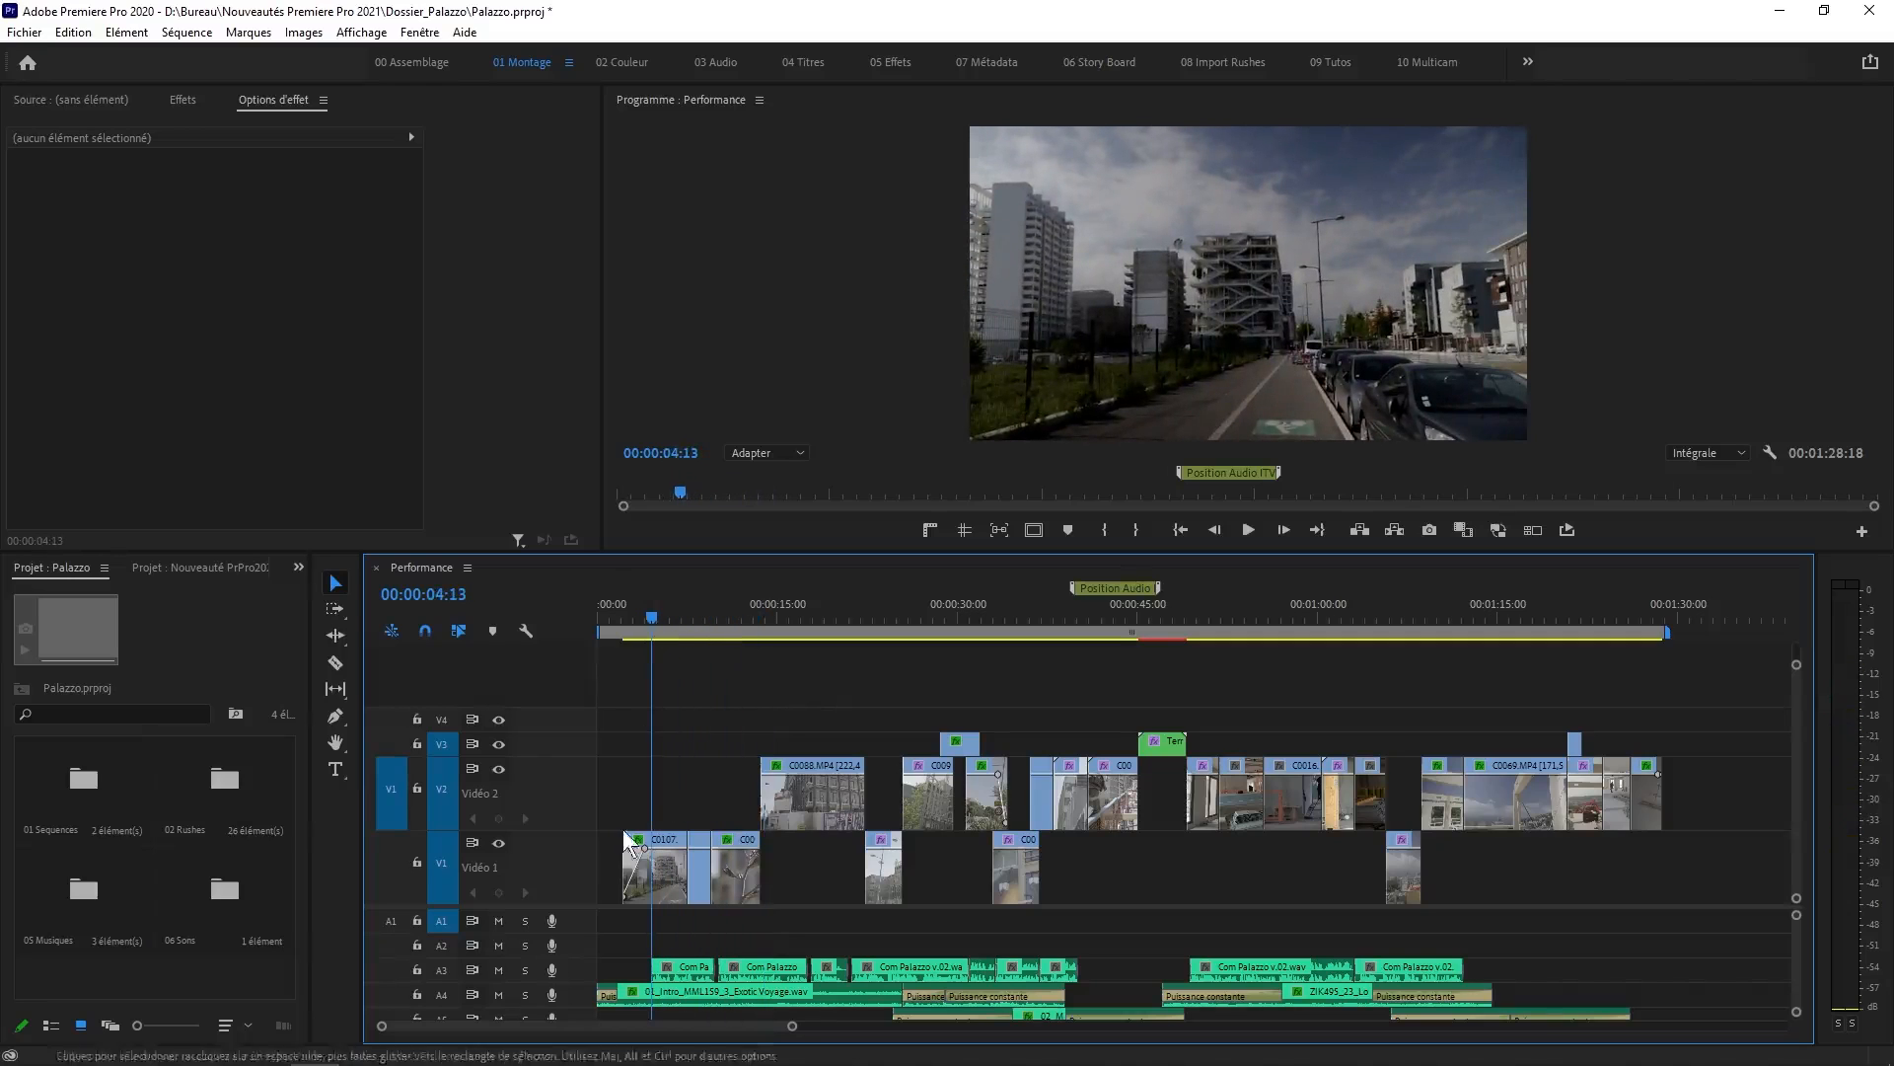
Solo audio track A1 and play back the Performance sequence.
{"action": "left_click", "coordinate": [525, 920]}
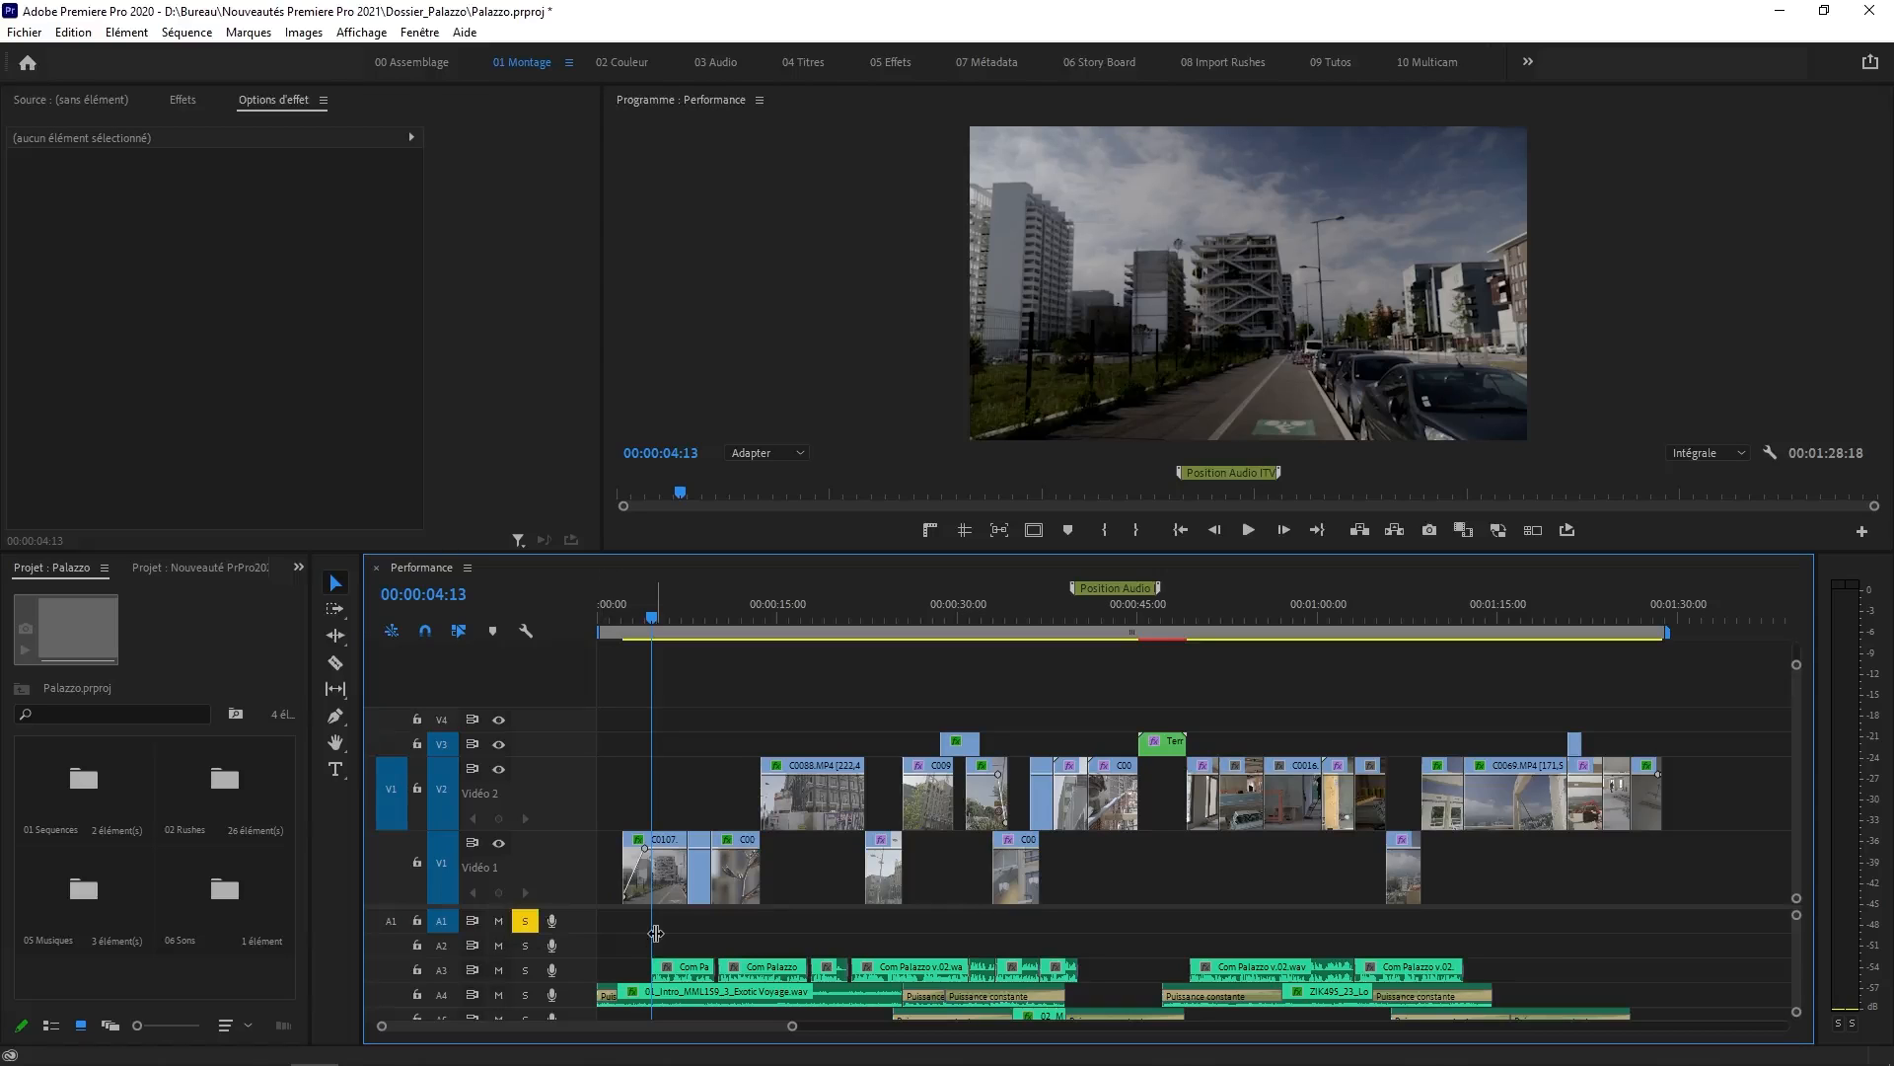
{"action": "key", "text": "space"}
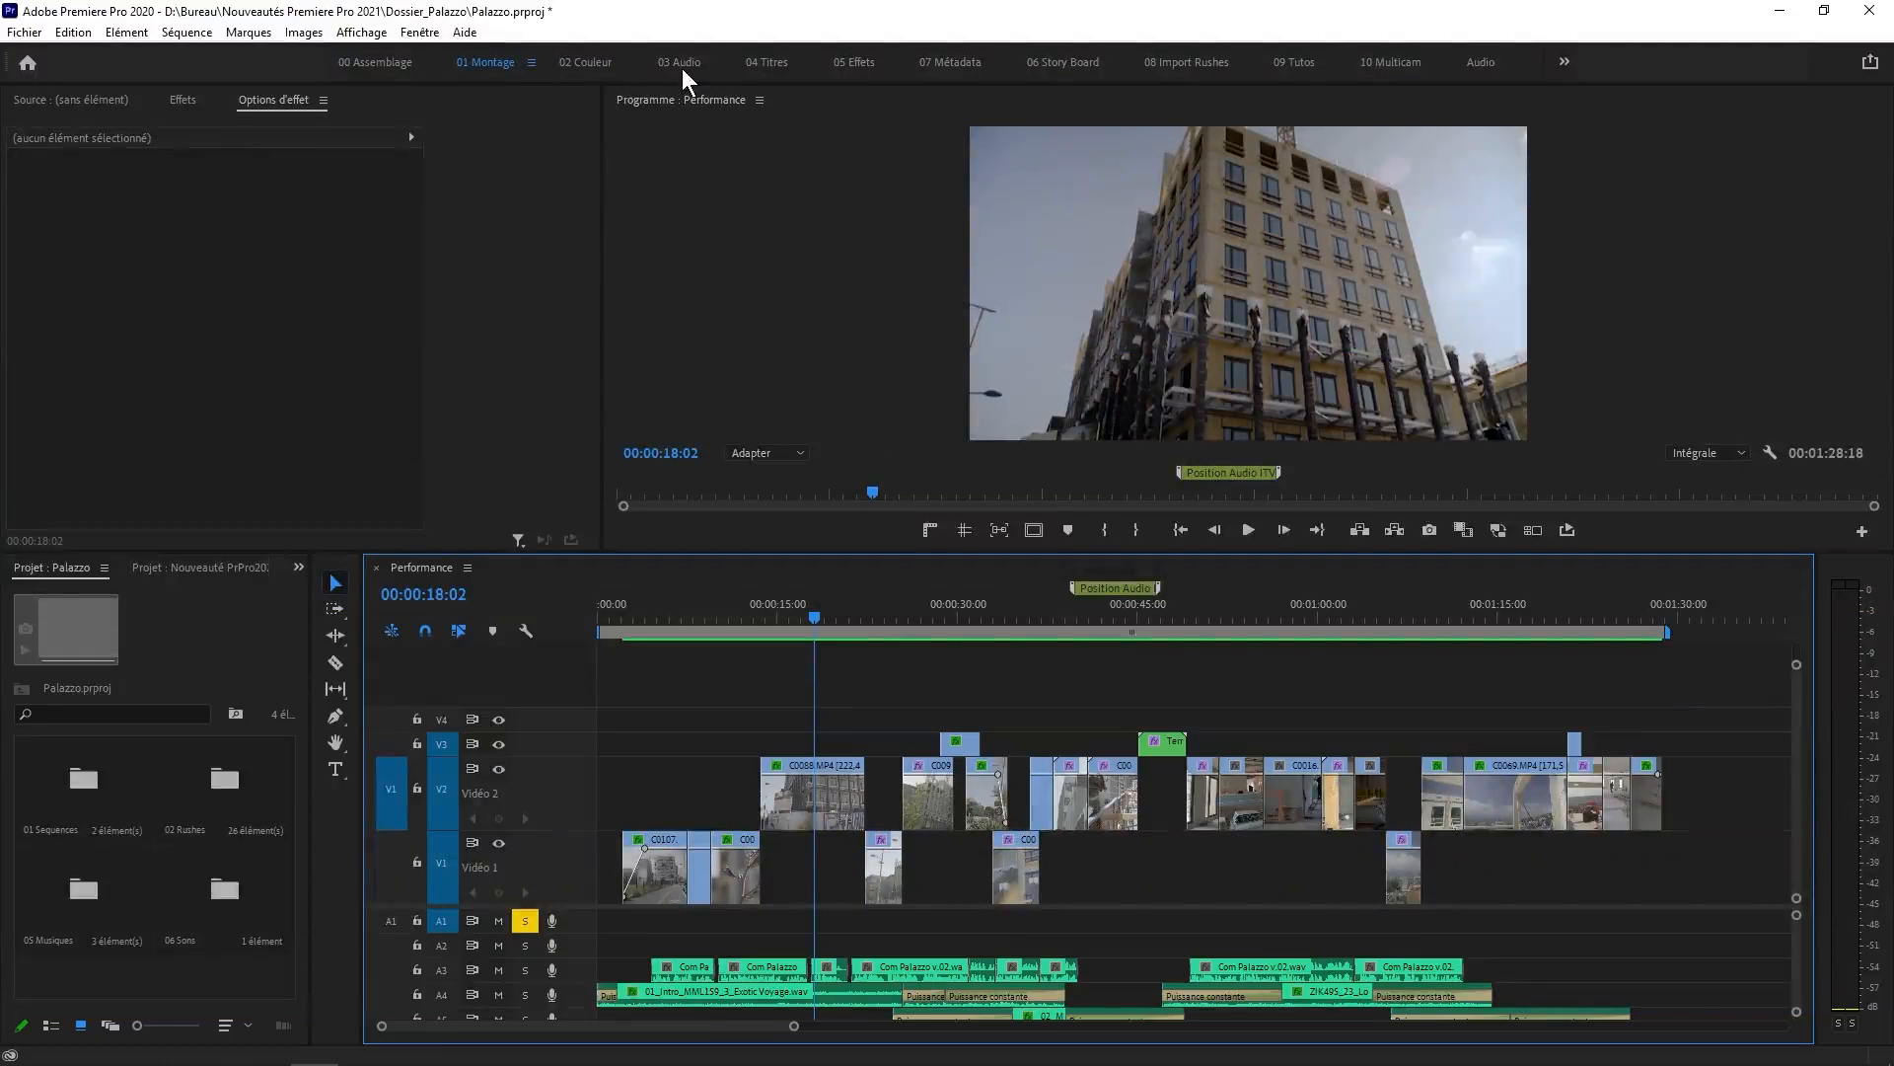
Switch to the Audio workspace with its layout reset, and make the Performance timeline active.
{"action": "left_click", "coordinate": [681, 63]}
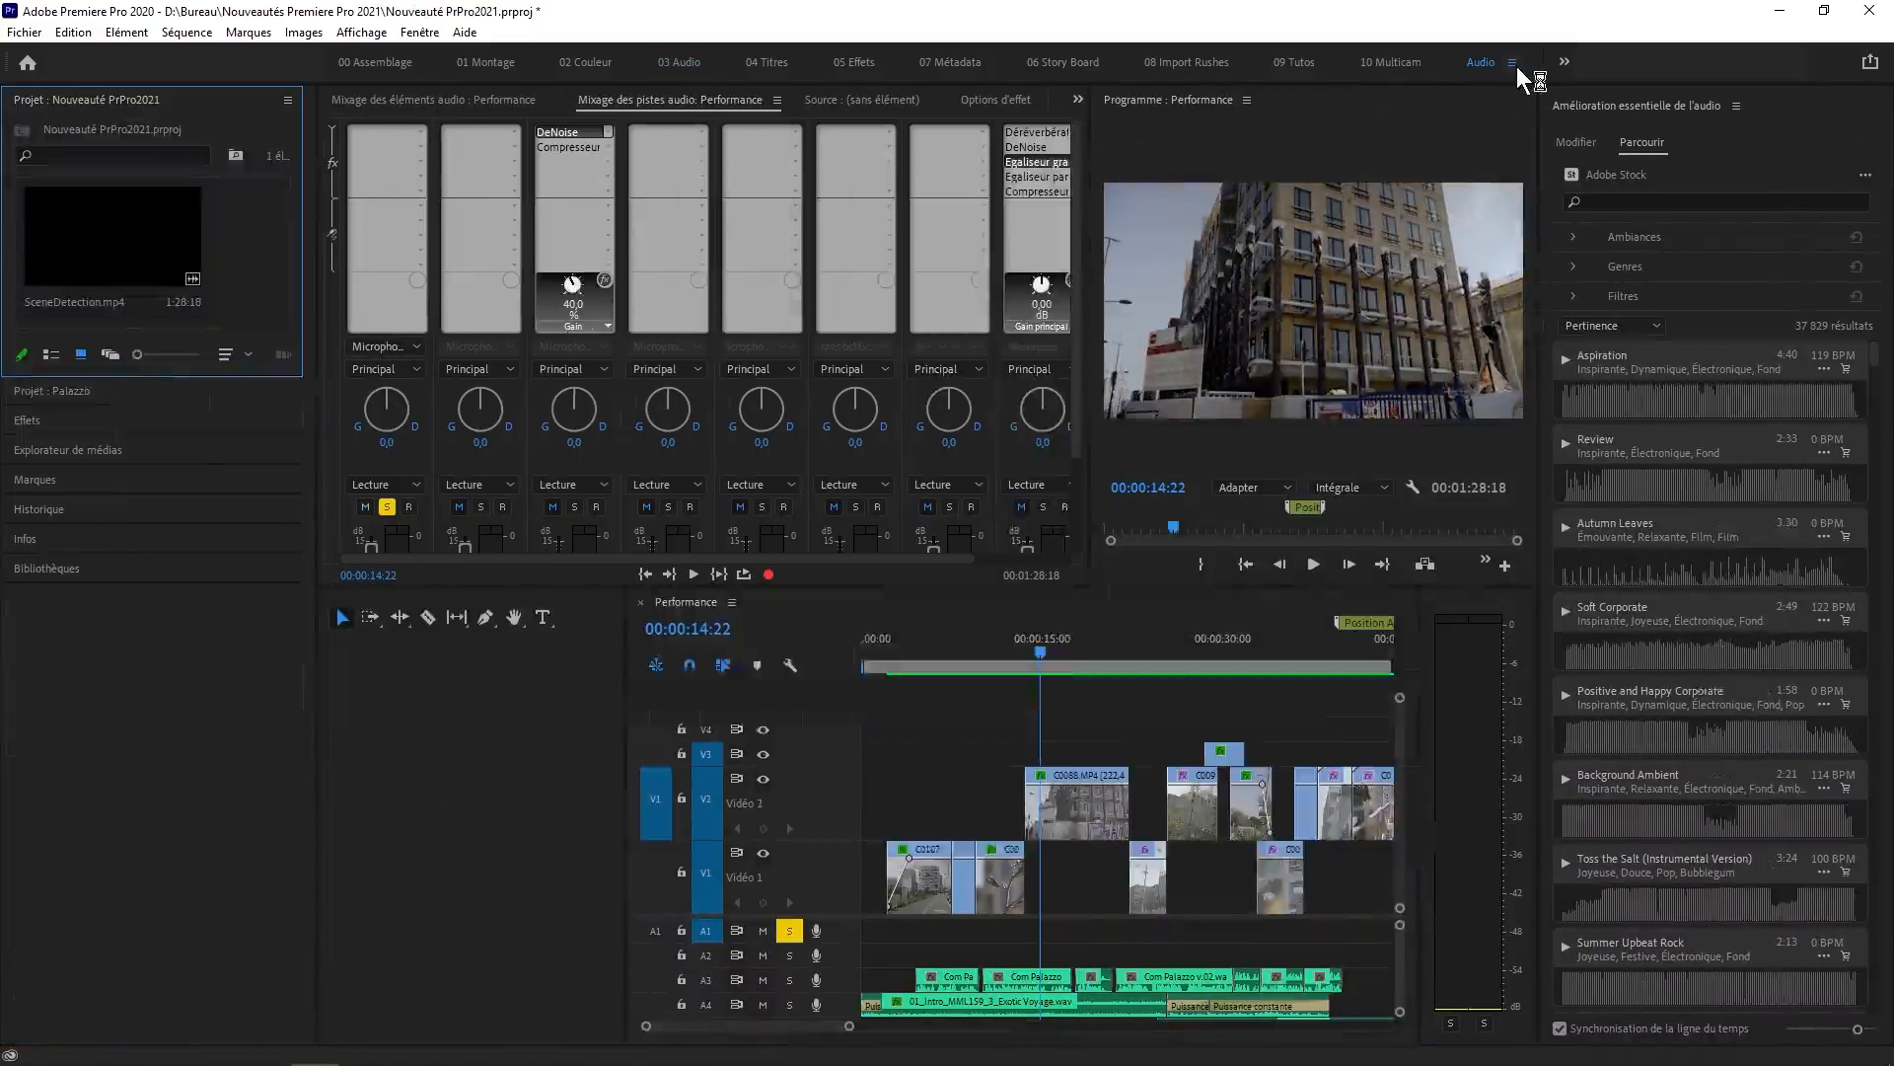
{"action": "left_click", "coordinate": [1511, 62]}
{"action": "left_click", "coordinate": [1233, 65]}
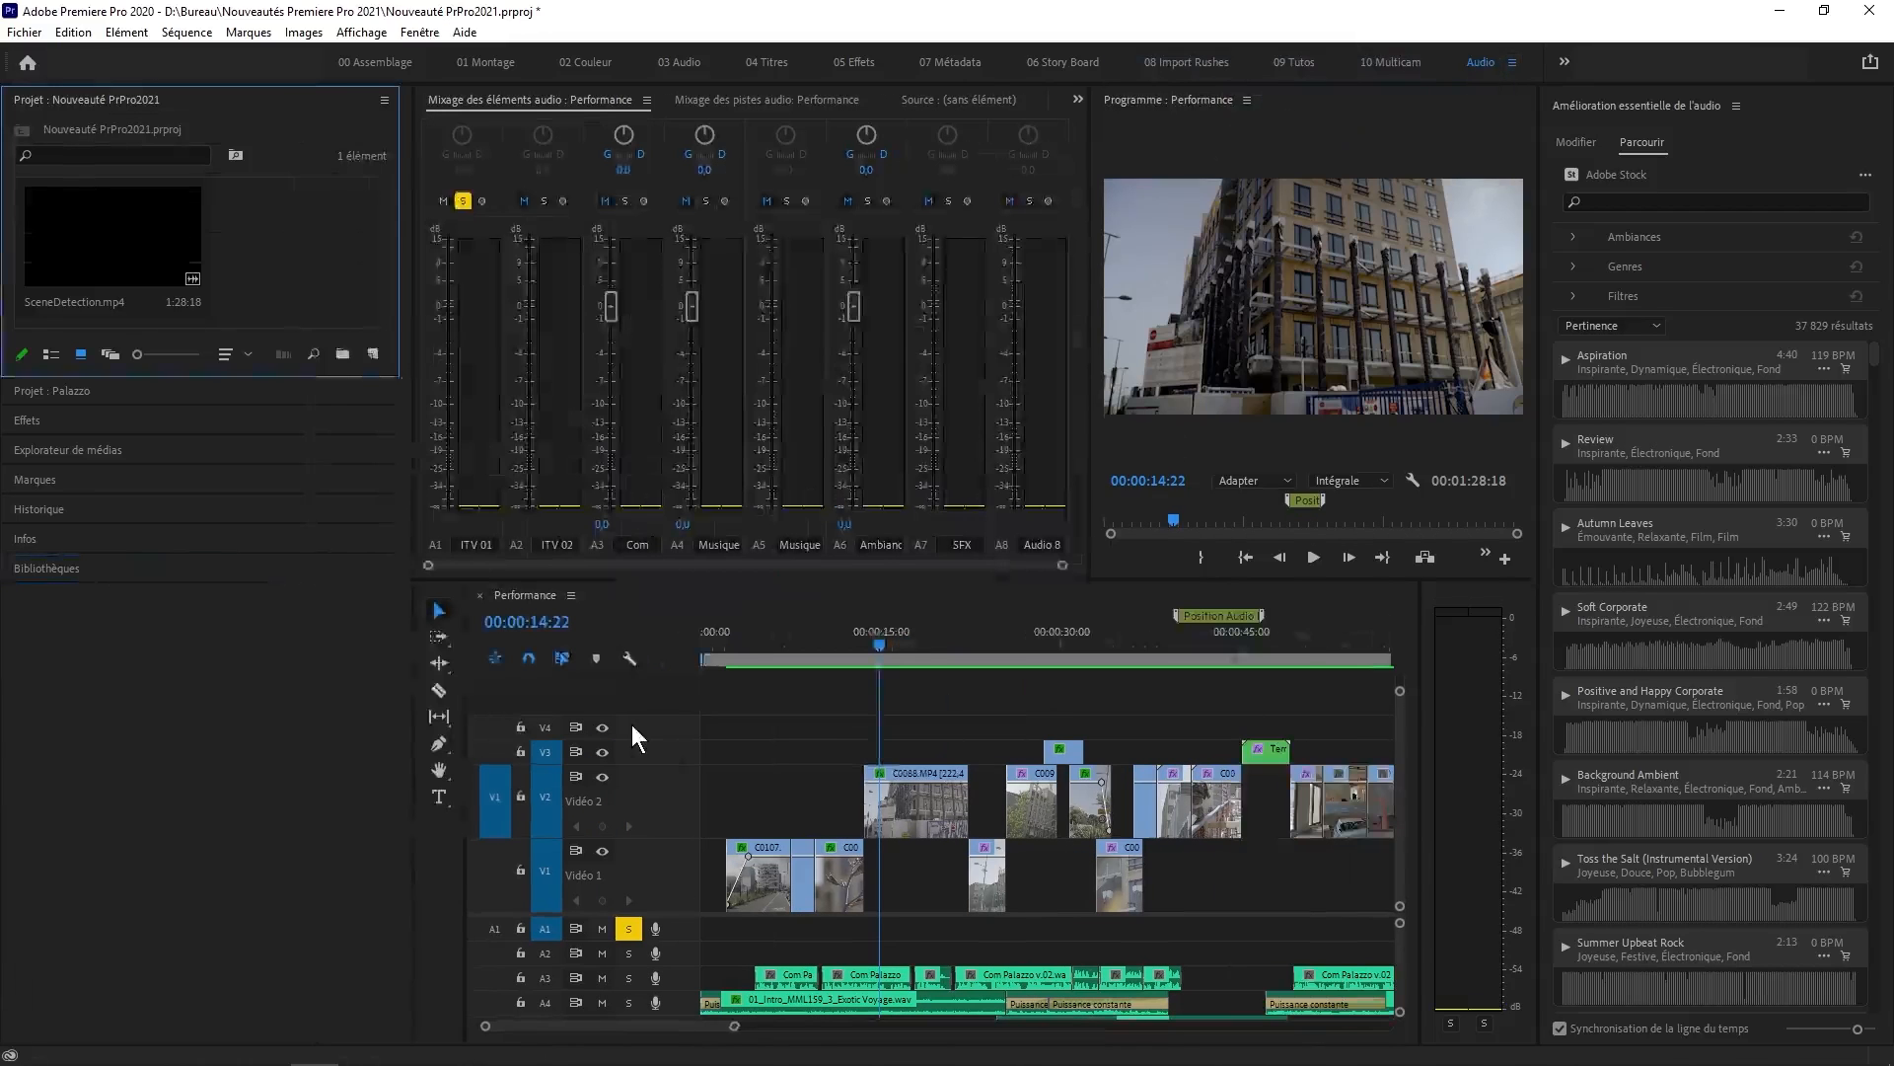
{"action": "left_click", "coordinate": [632, 725]}
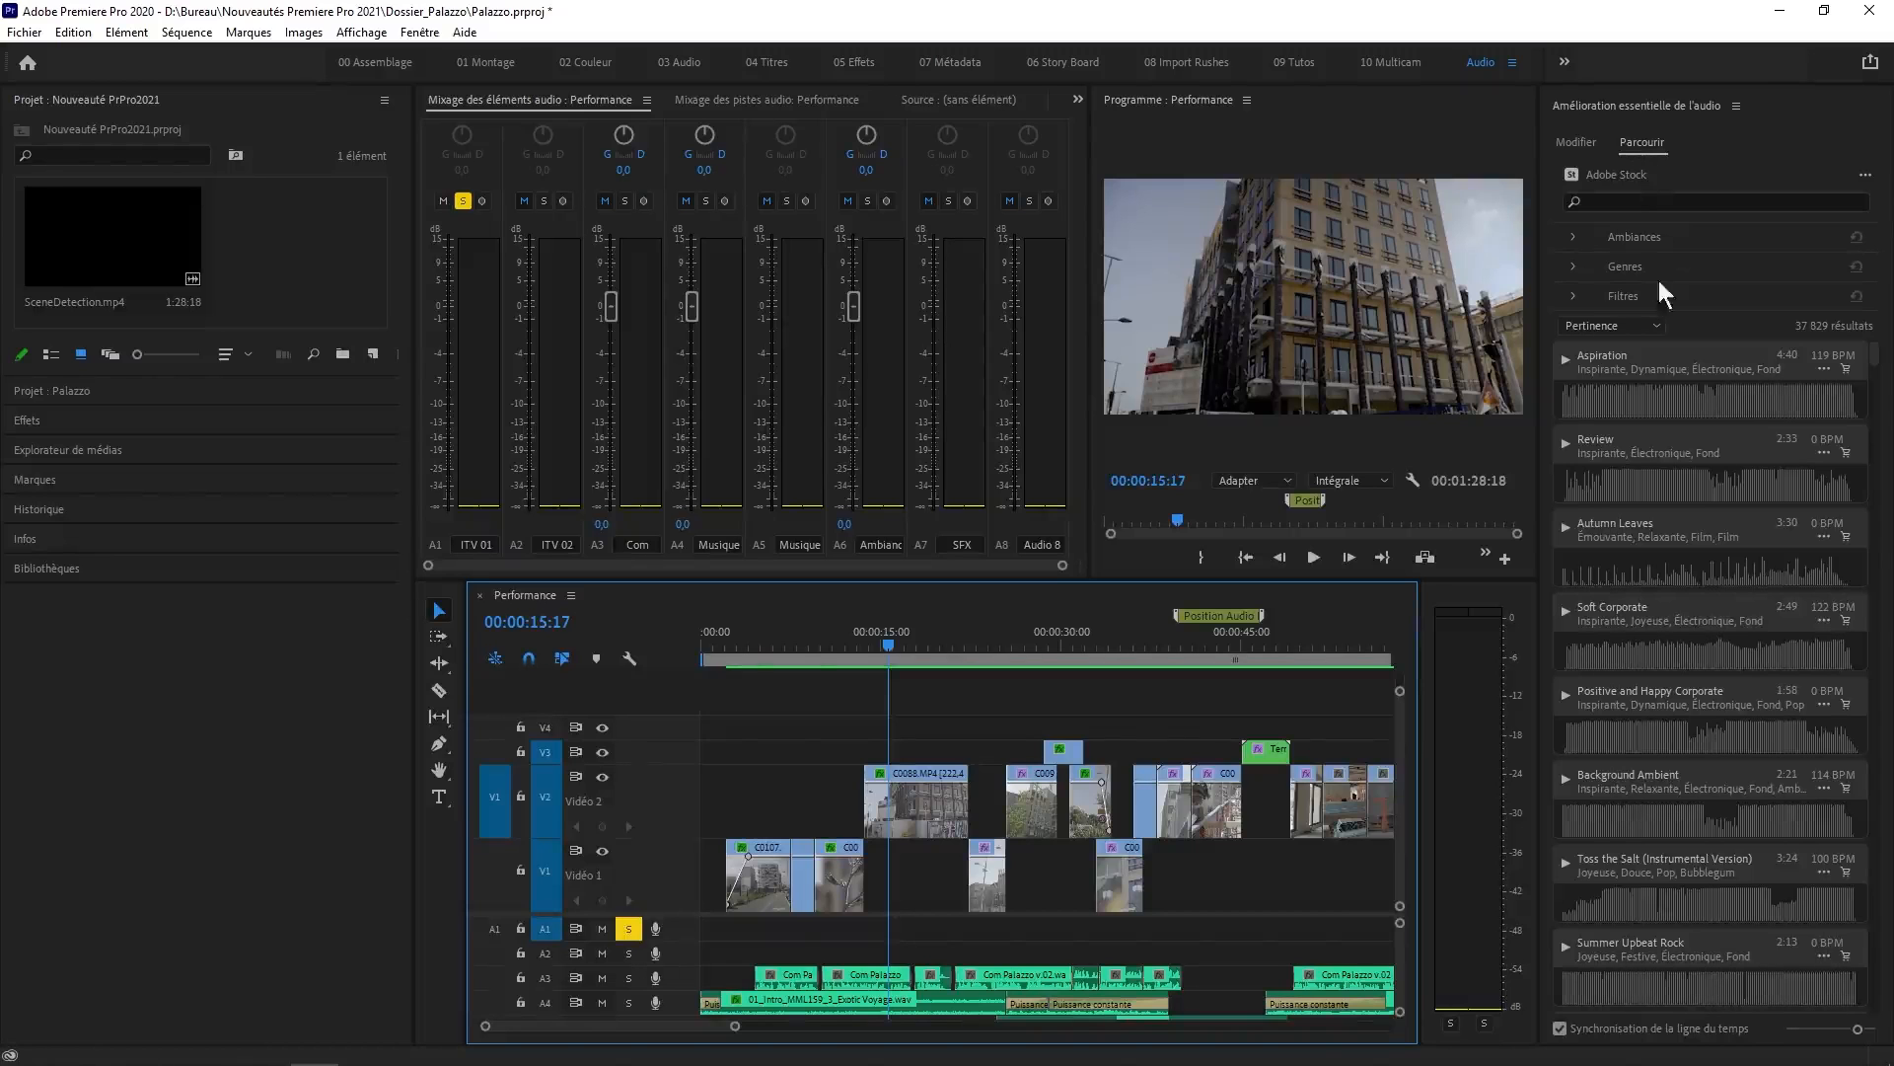
Preview the Adobe Stock tracks Aspiration, Review and Autumn Leaves in sync with the Performance sequence.
{"action": "left_click", "coordinate": [1566, 358]}
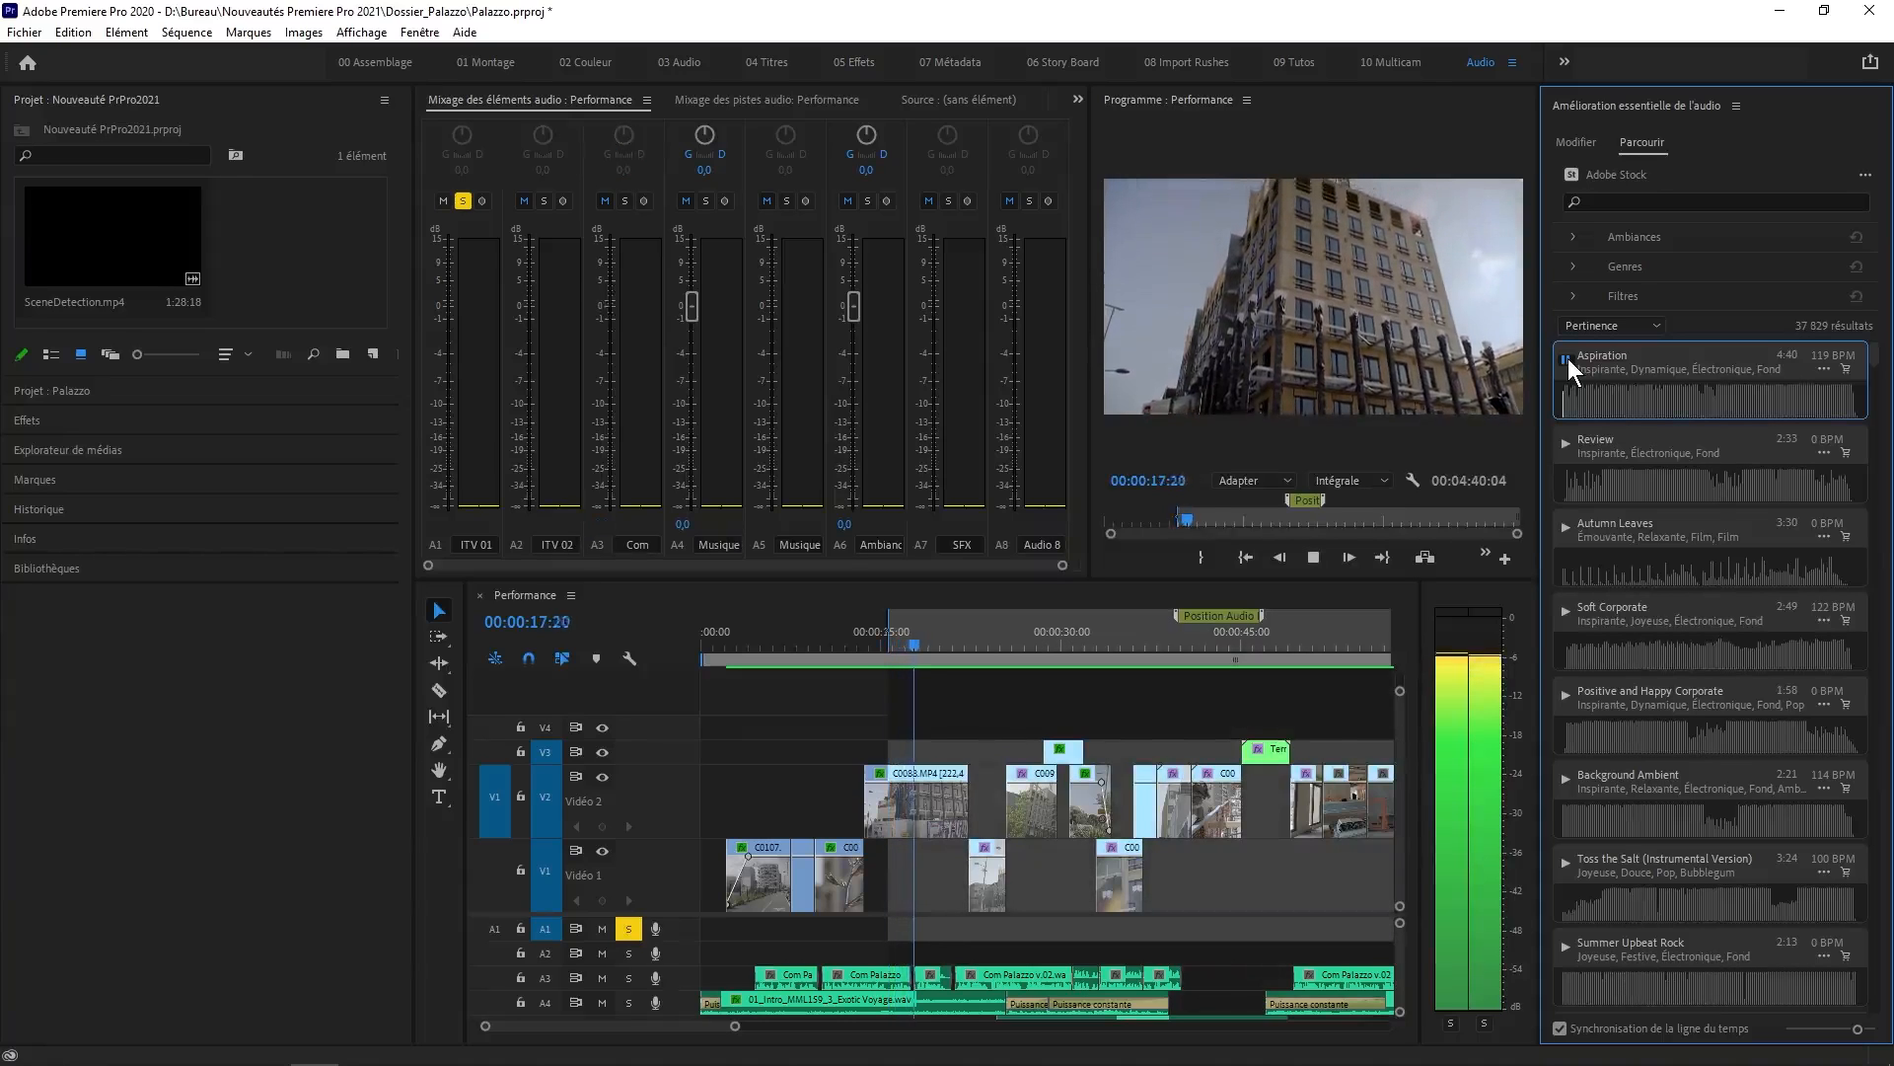
{"action": "left_click", "coordinate": [1566, 444]}
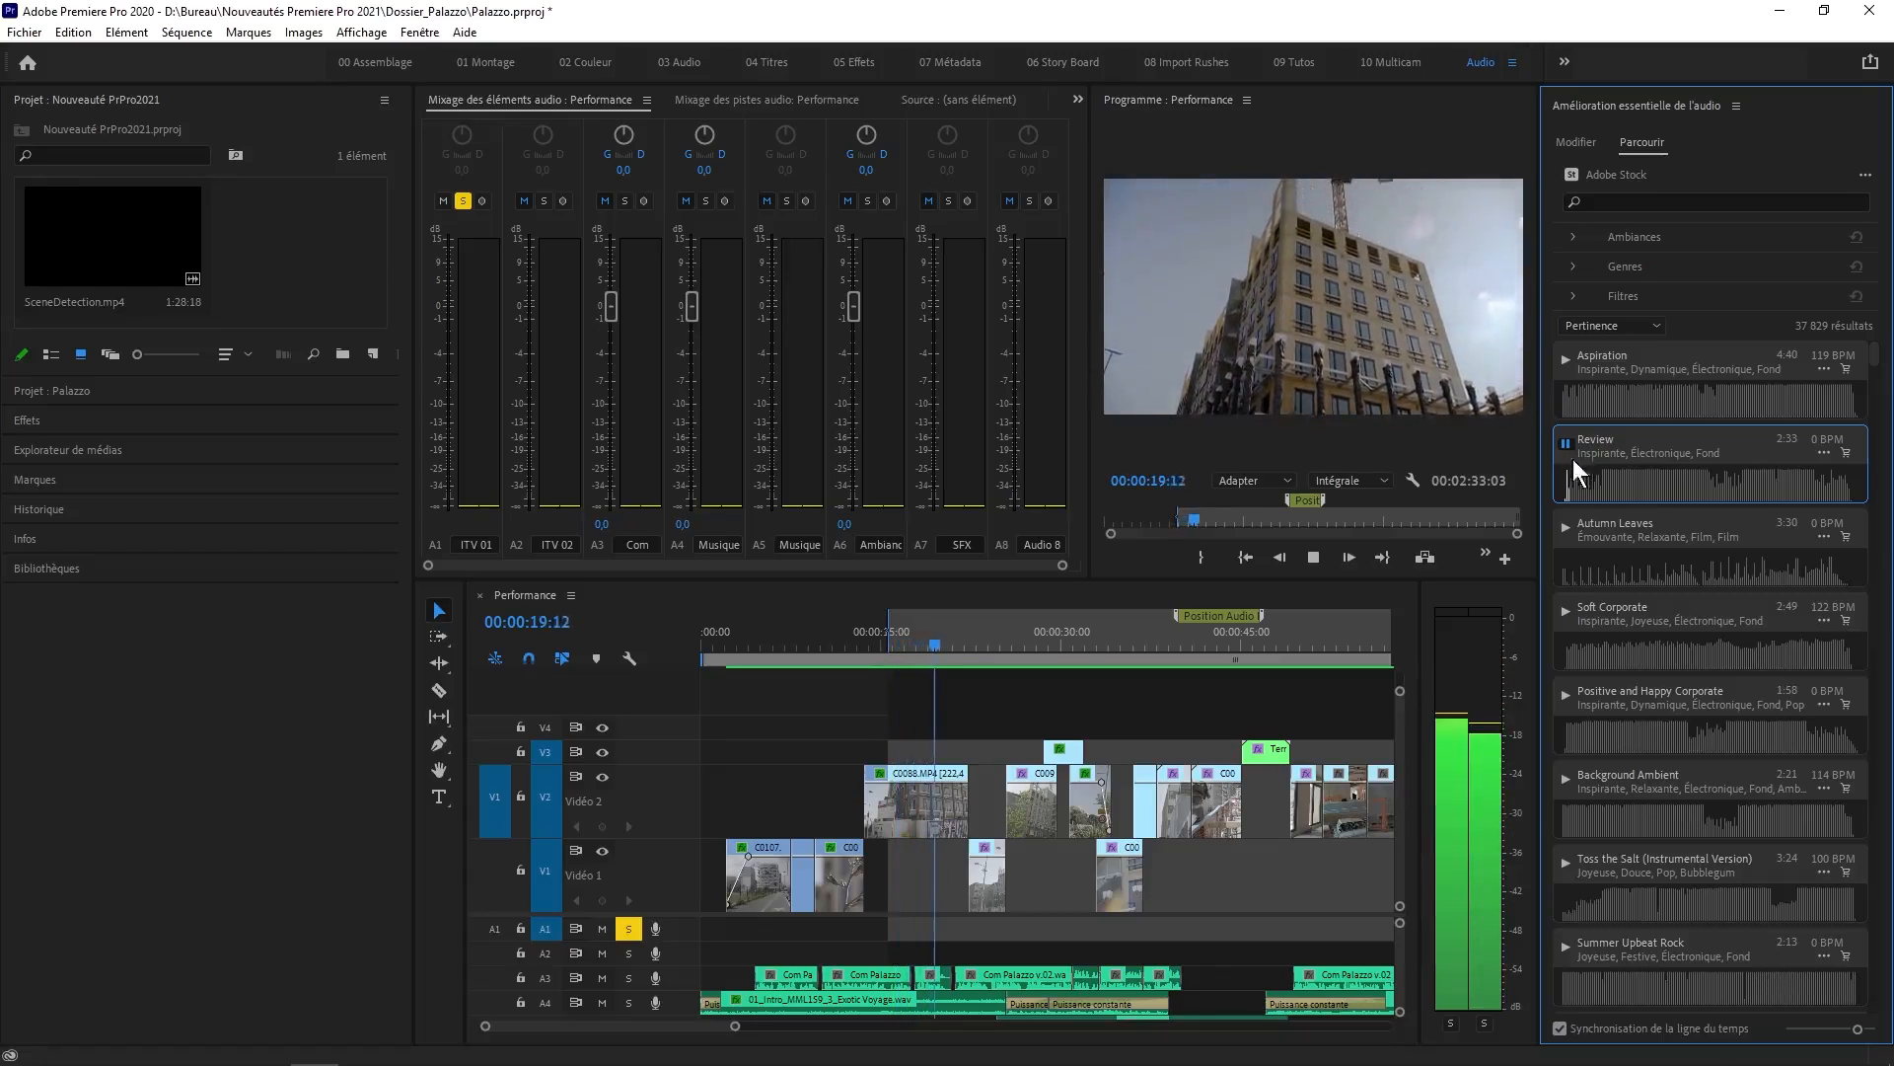
{"action": "left_click", "coordinate": [1567, 528]}
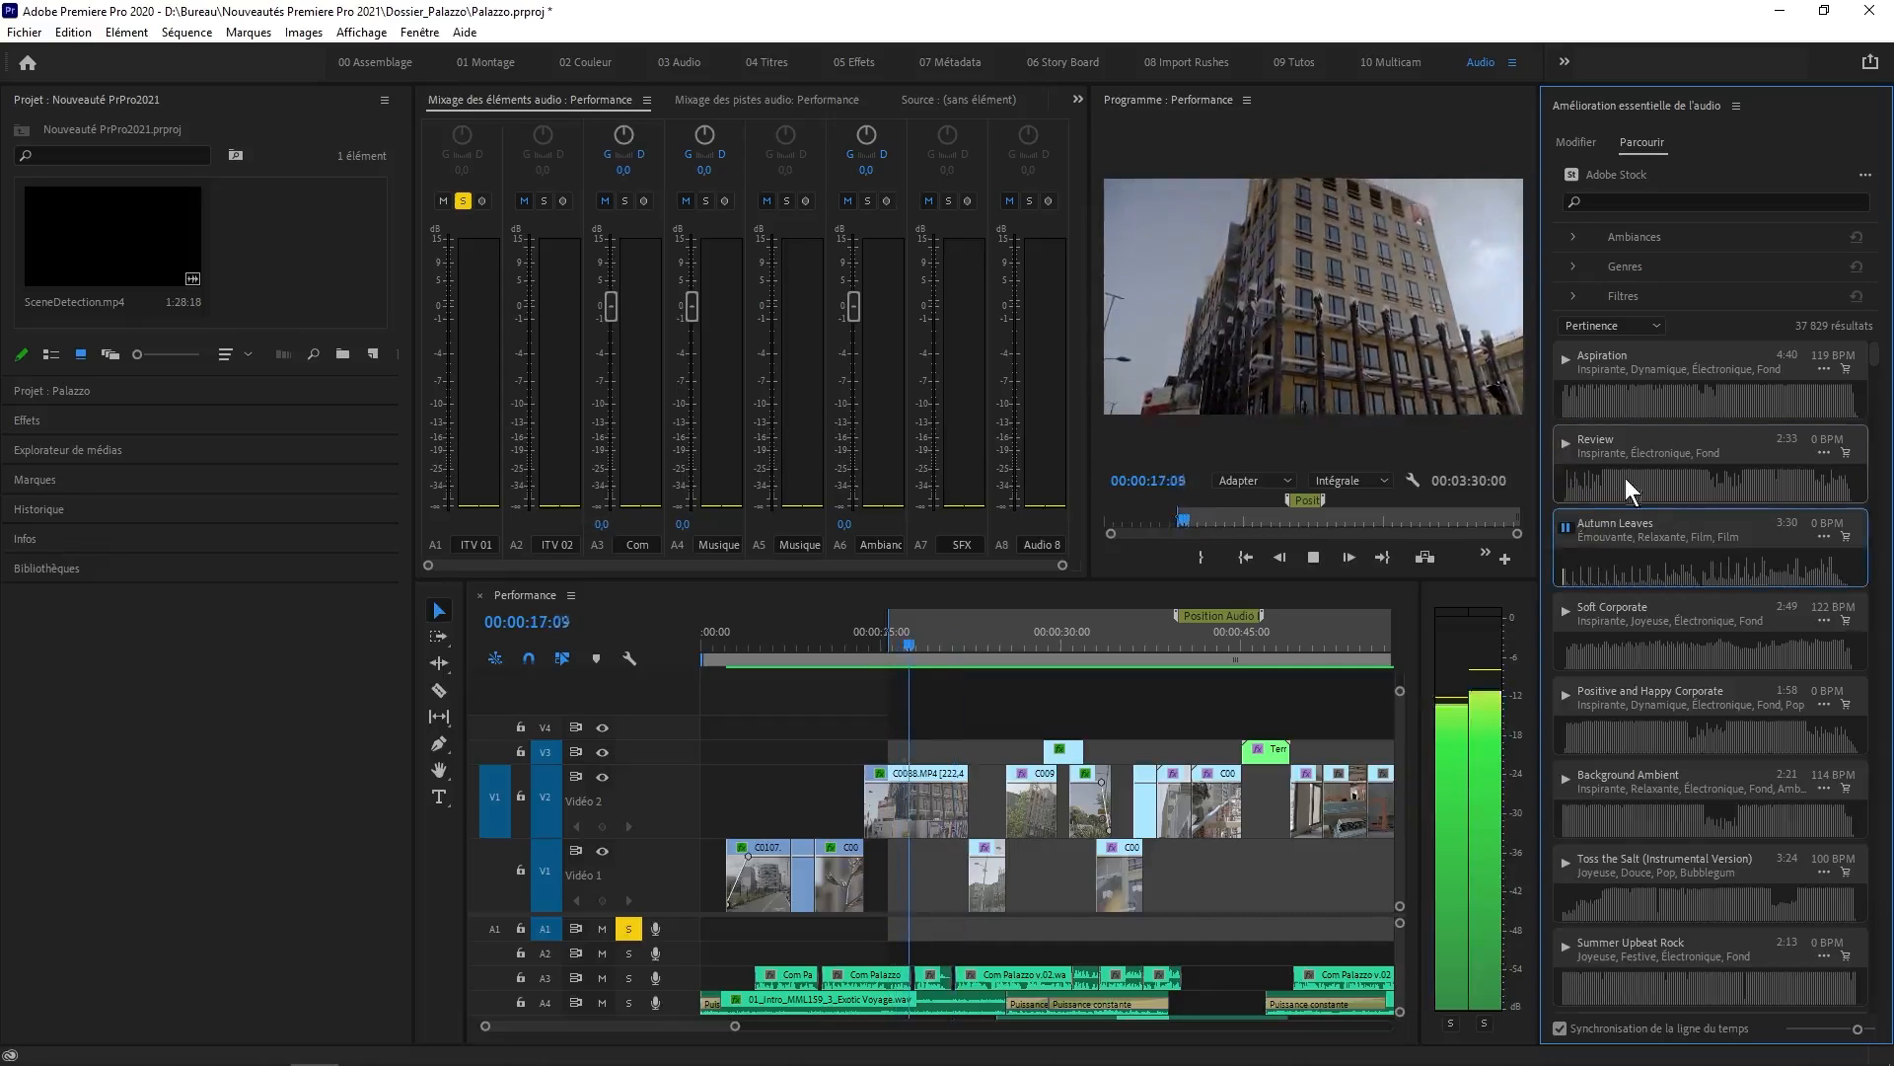
{"action": "left_click", "coordinate": [1566, 526]}
Preview the Background Ambient track in sync from about 29 s, then return the playhead to the sequence start.
{"action": "left_click_drag", "start_coordinate": [937, 644], "coordinate": [1052, 641]}
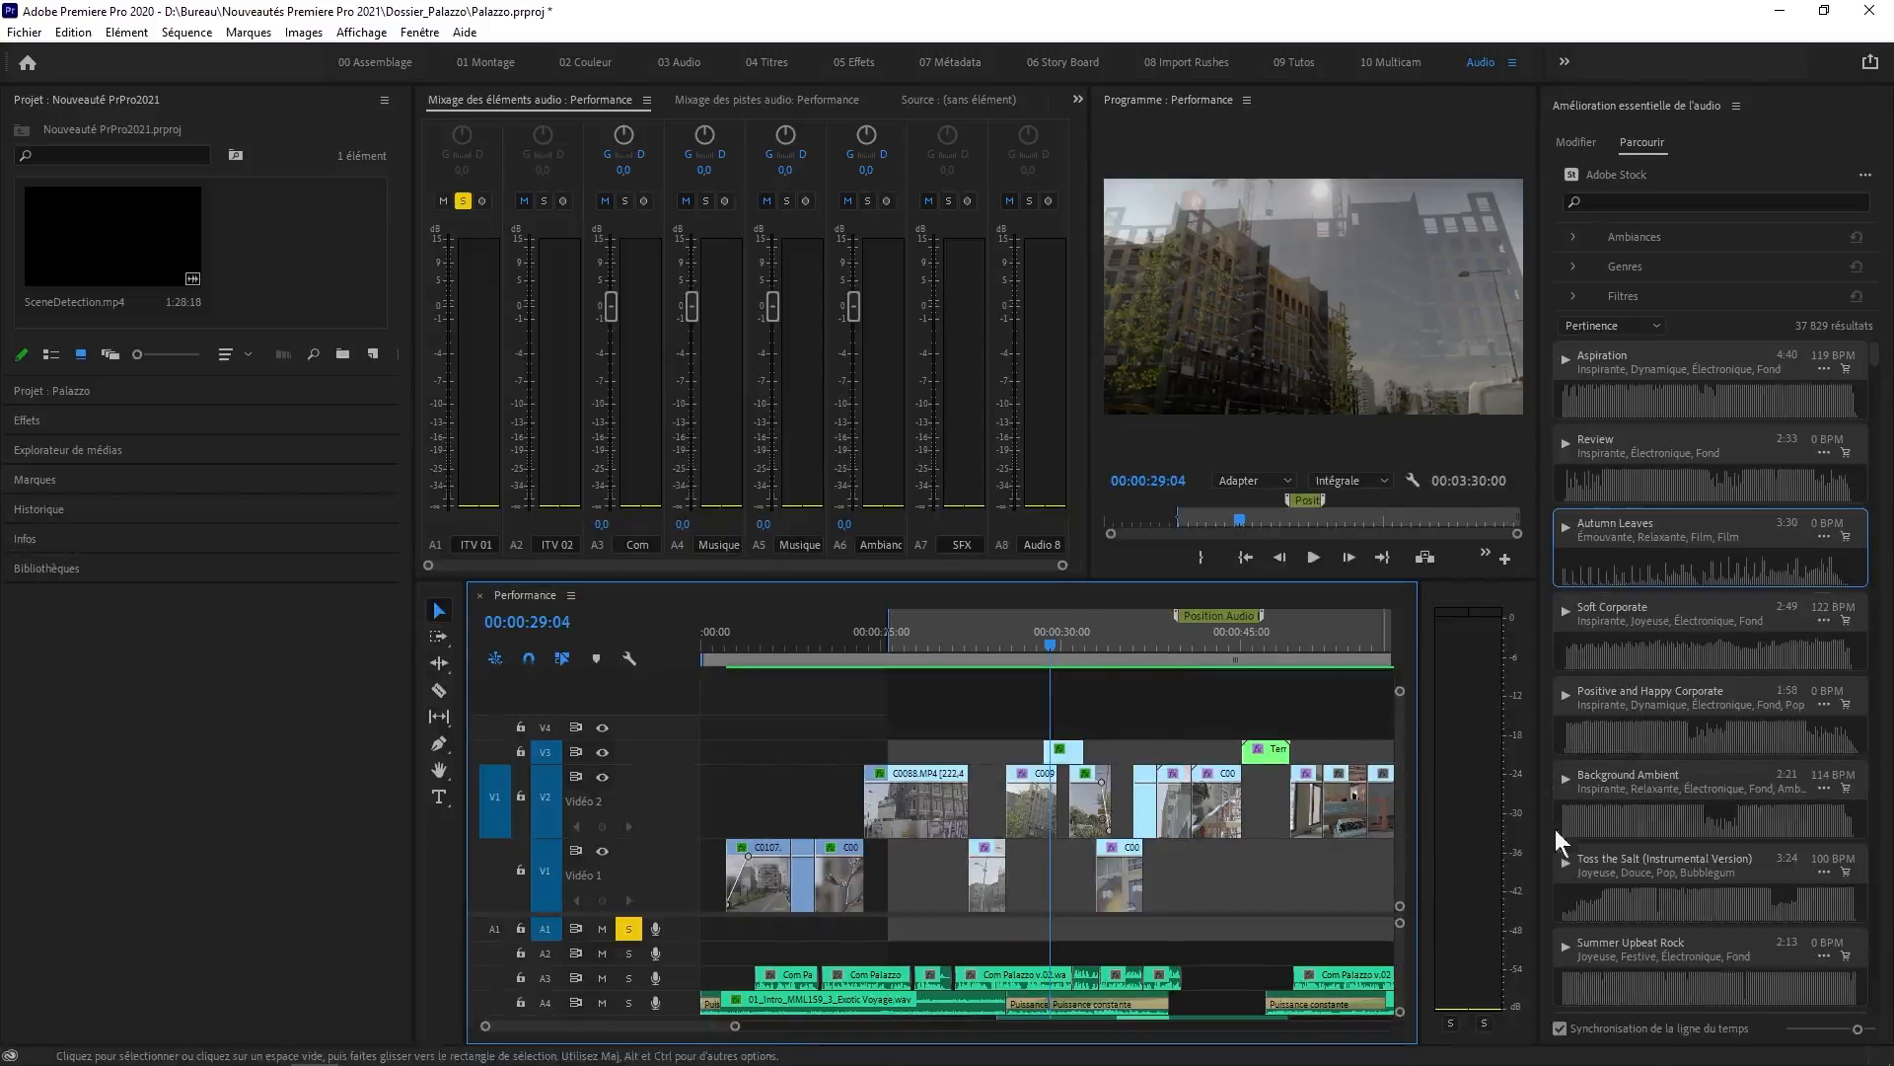
{"action": "left_click", "coordinate": [1565, 778]}
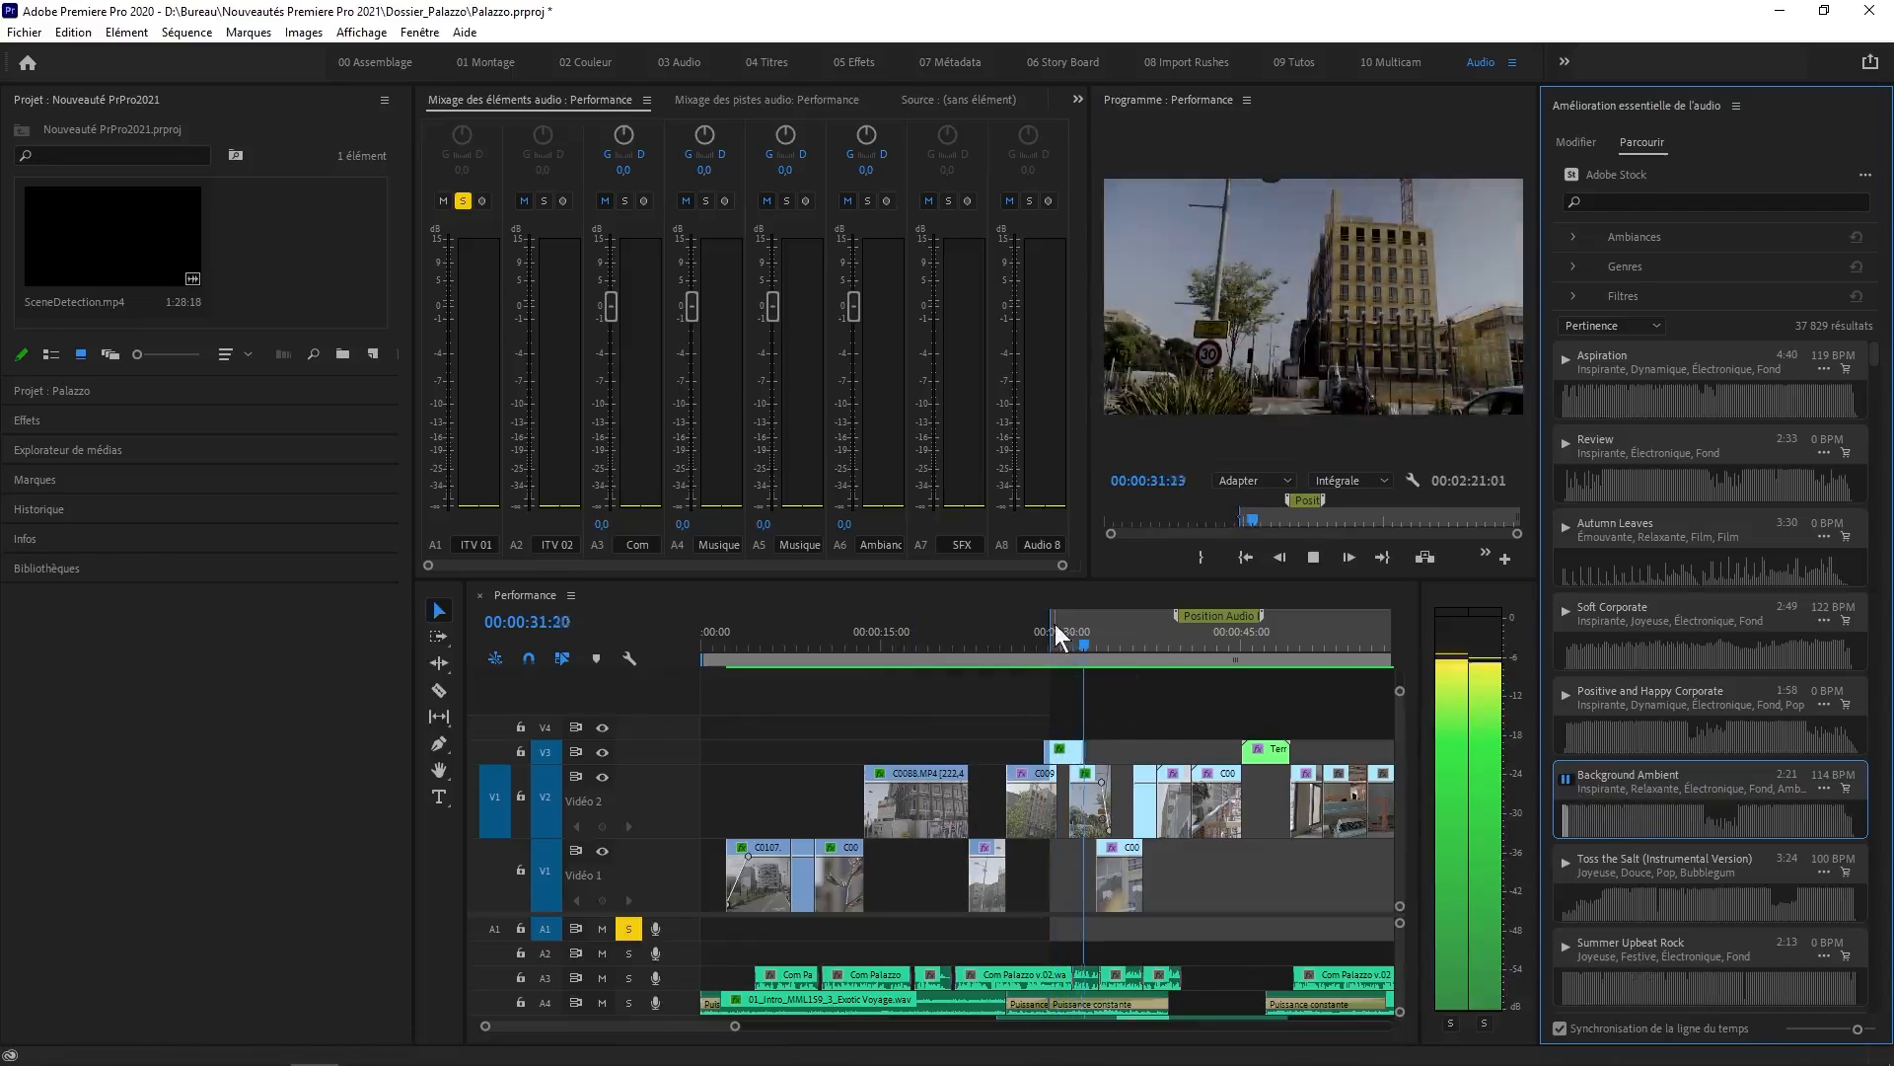
{"action": "left_click", "coordinate": [1122, 643]}
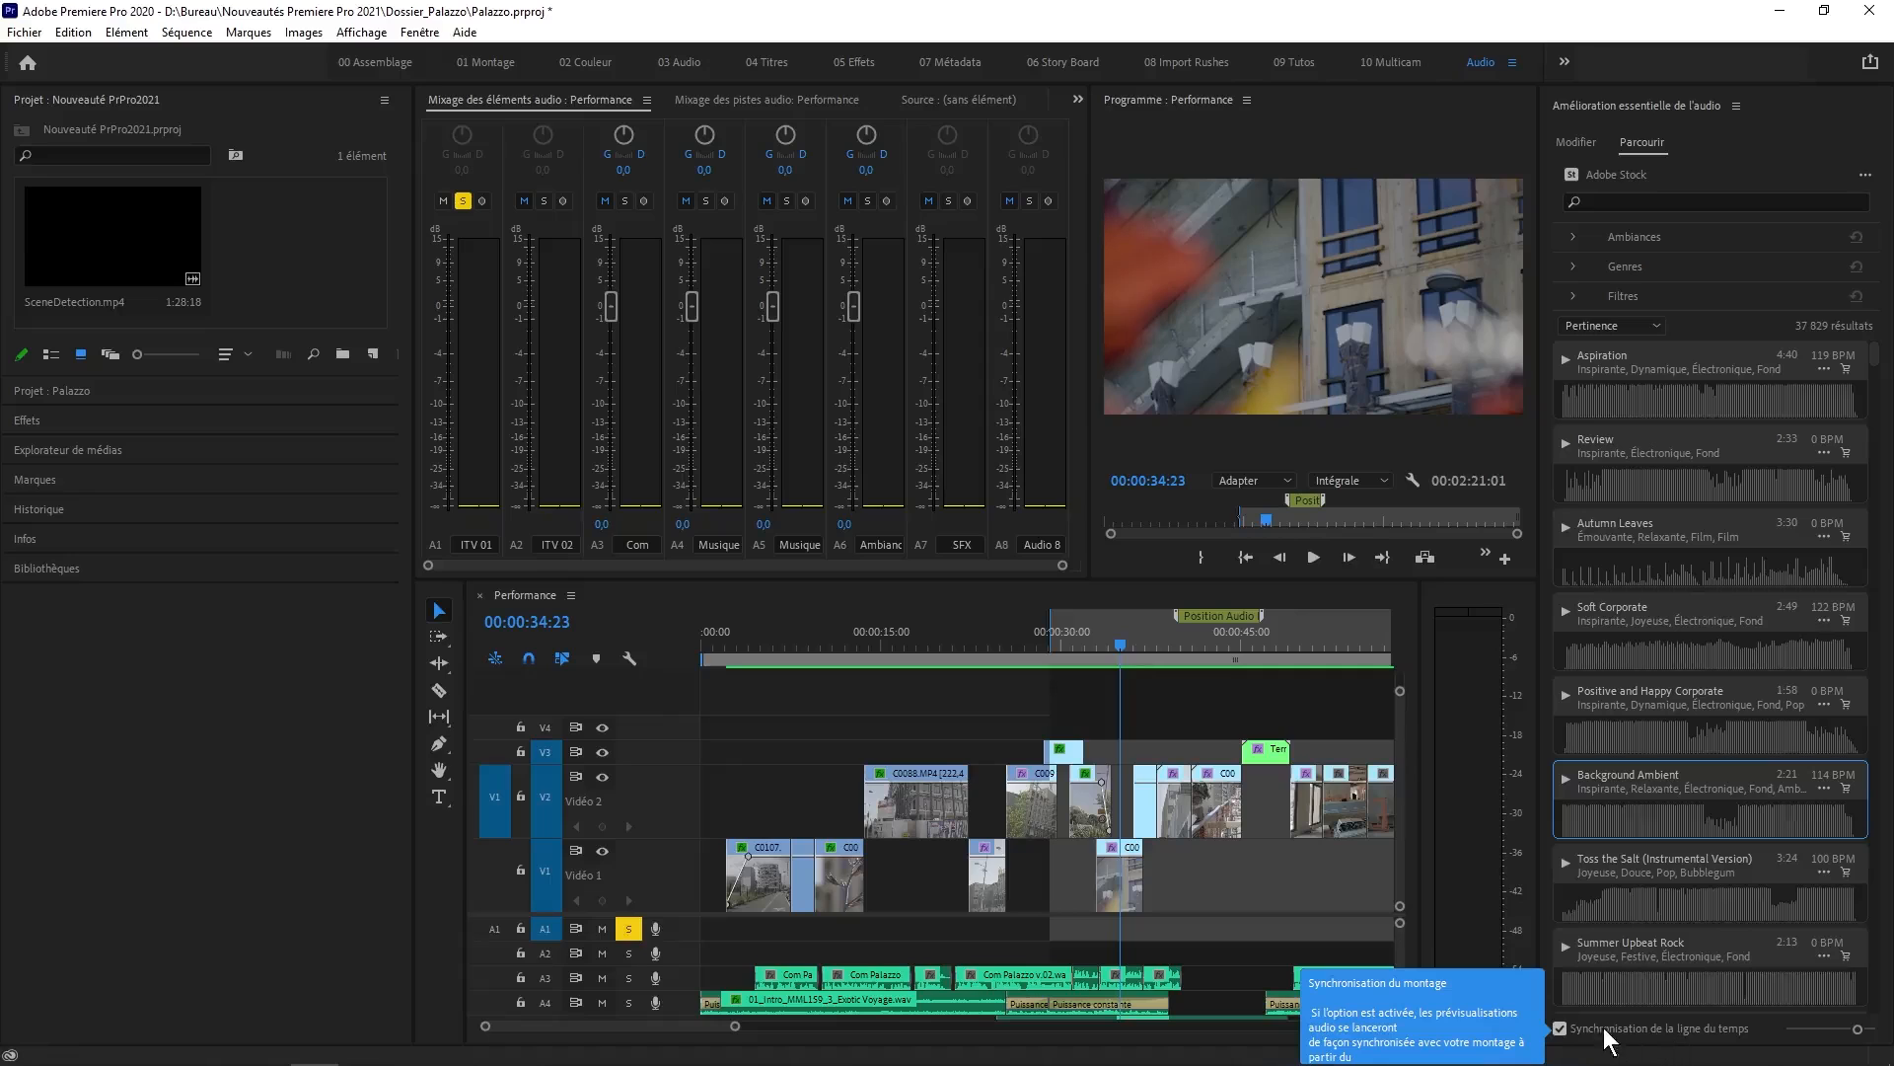
{"action": "left_click", "coordinate": [1099, 634]}
{"action": "key", "text": "Home"}
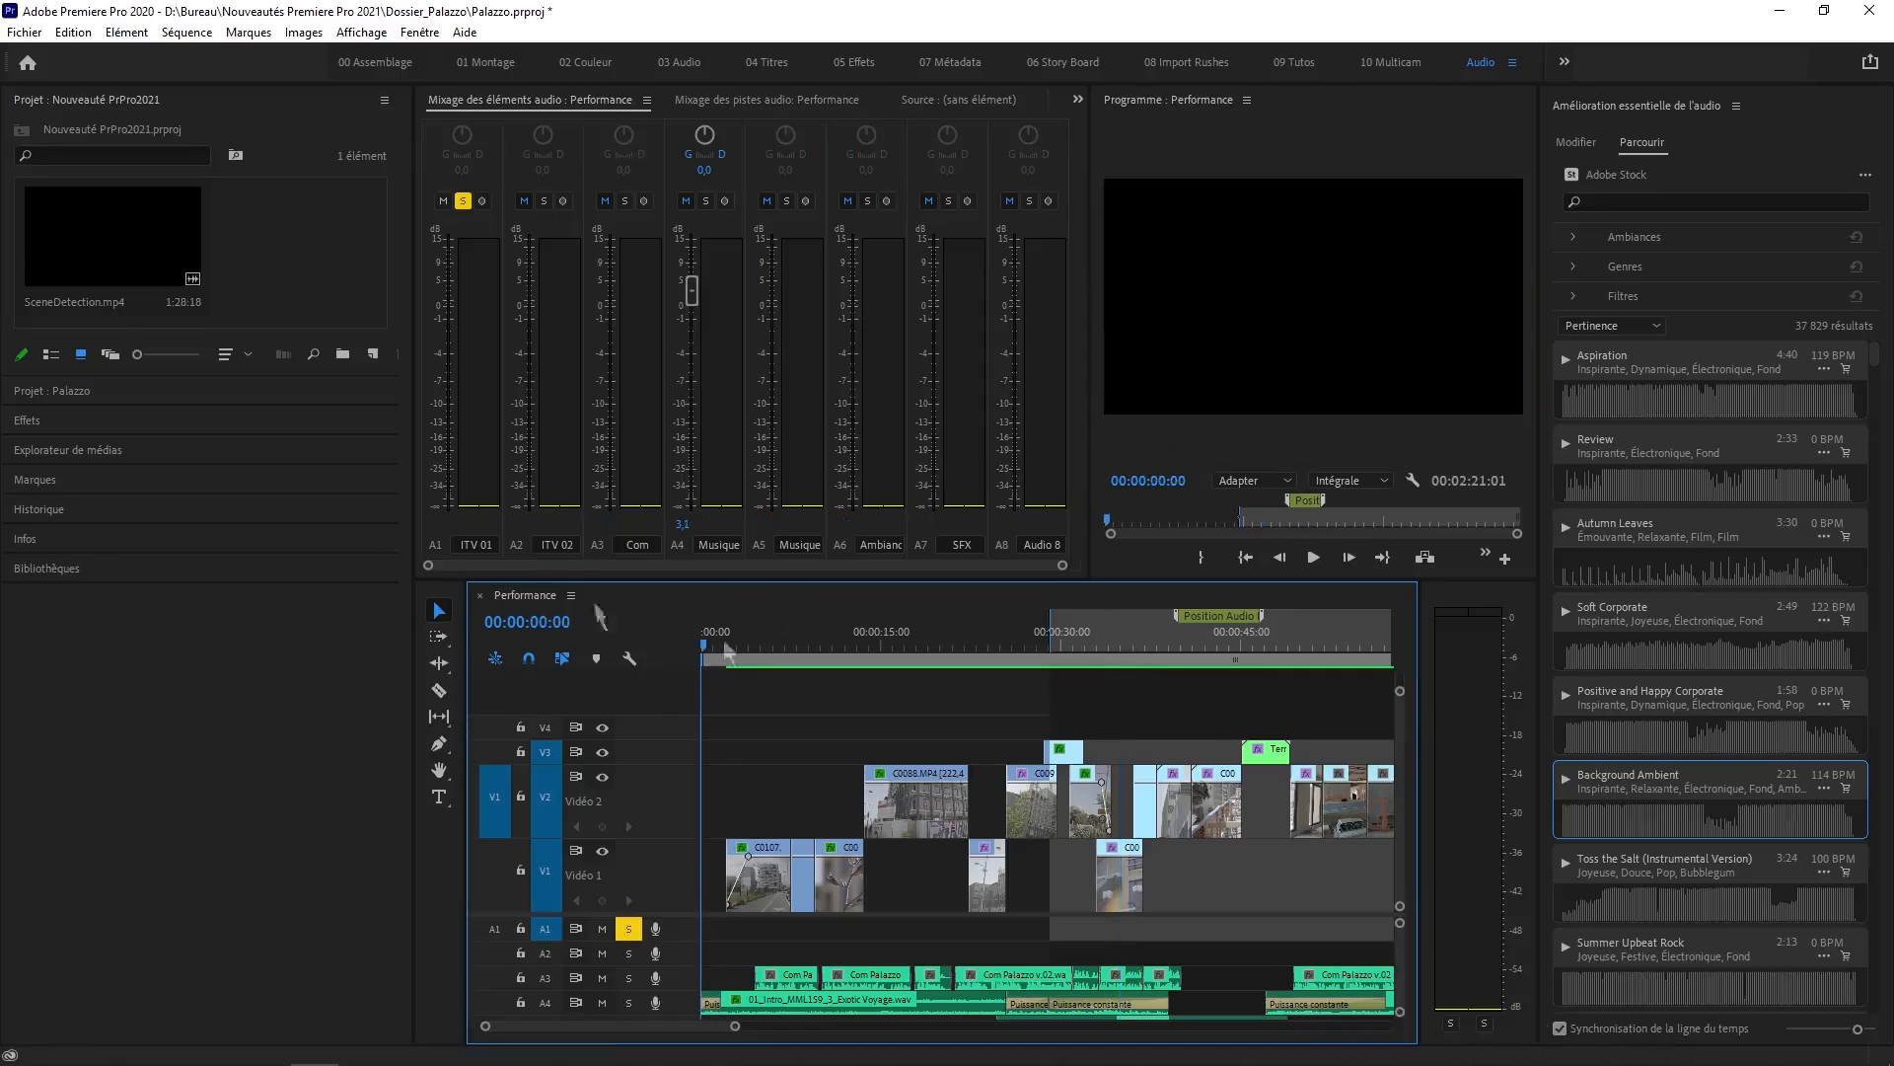
Try the Groovy mood filter on the Adobe Stock tracks and clear the Ambiances filters.
{"action": "left_click", "coordinate": [1573, 237]}
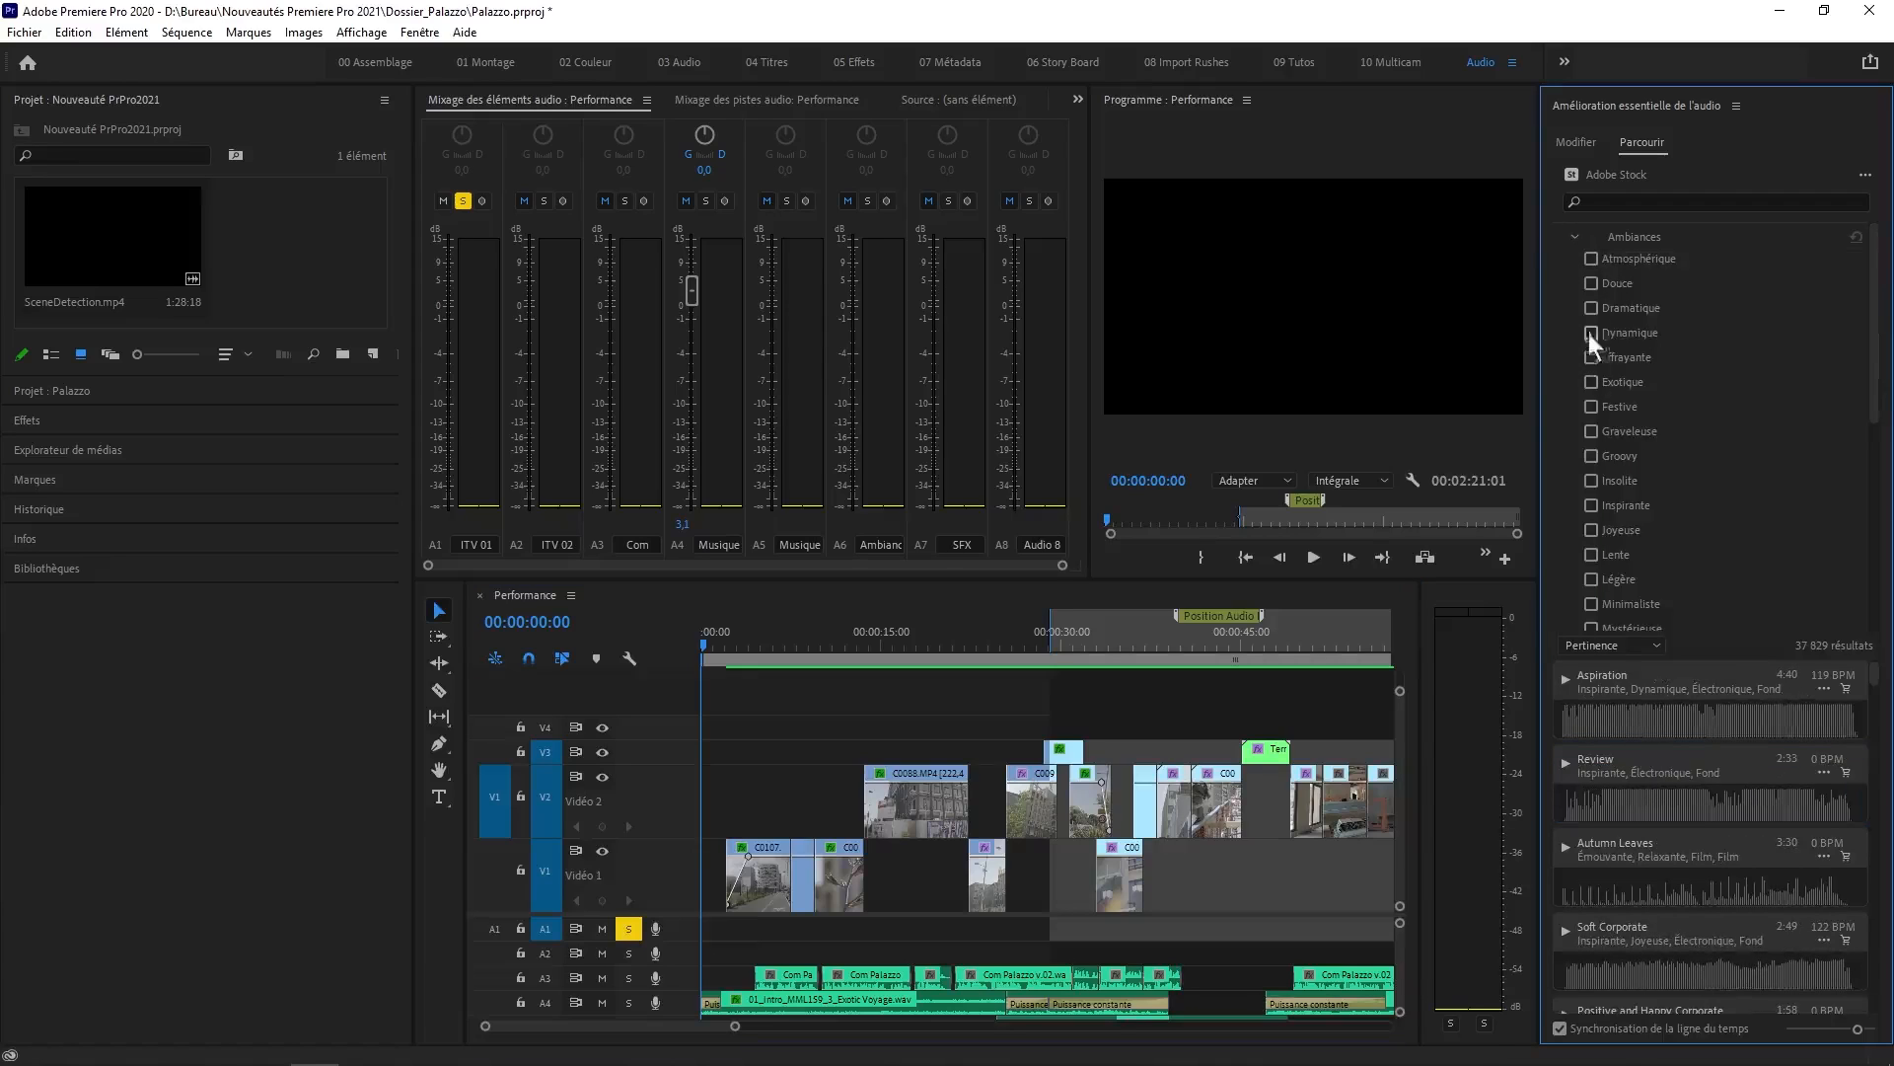
{"action": "left_click", "coordinate": [1590, 455]}
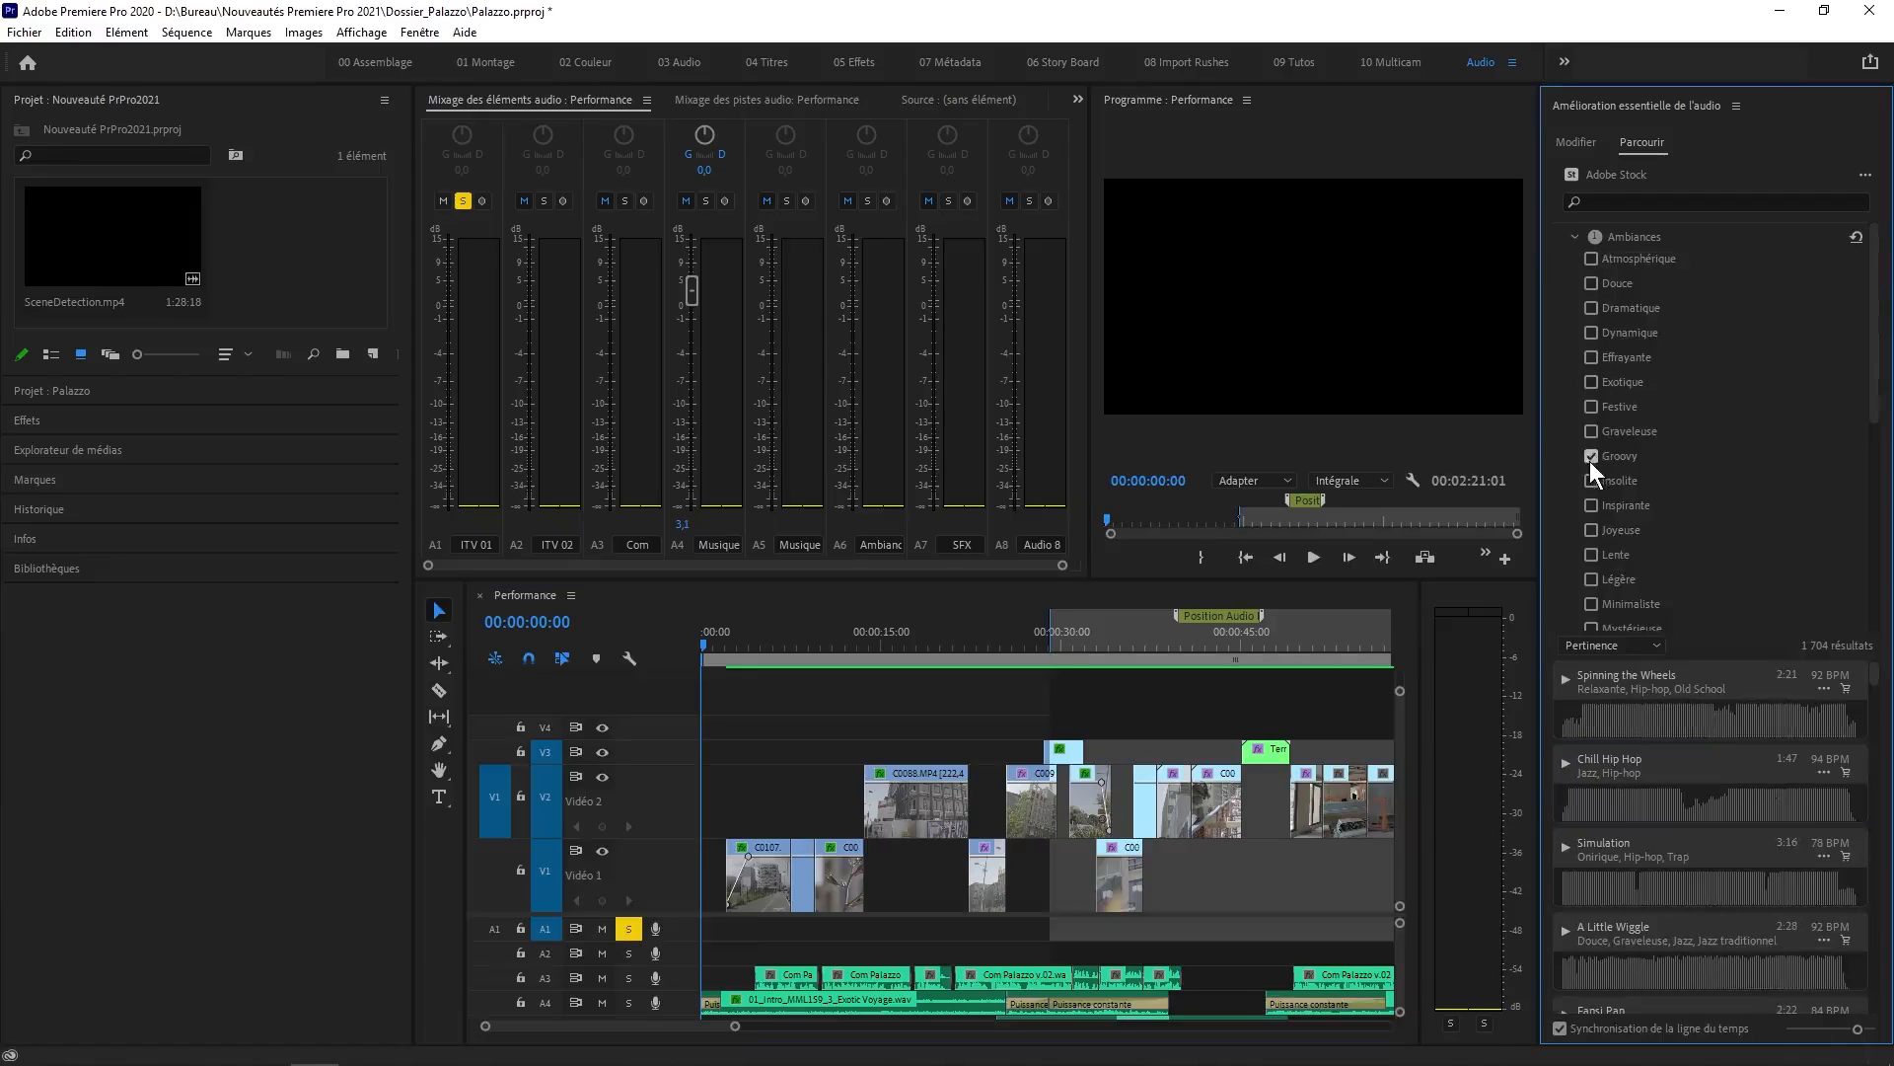
{"action": "left_click", "coordinate": [1590, 432]}
{"action": "left_click", "coordinate": [1590, 405]}
{"action": "left_click", "coordinate": [1592, 455]}
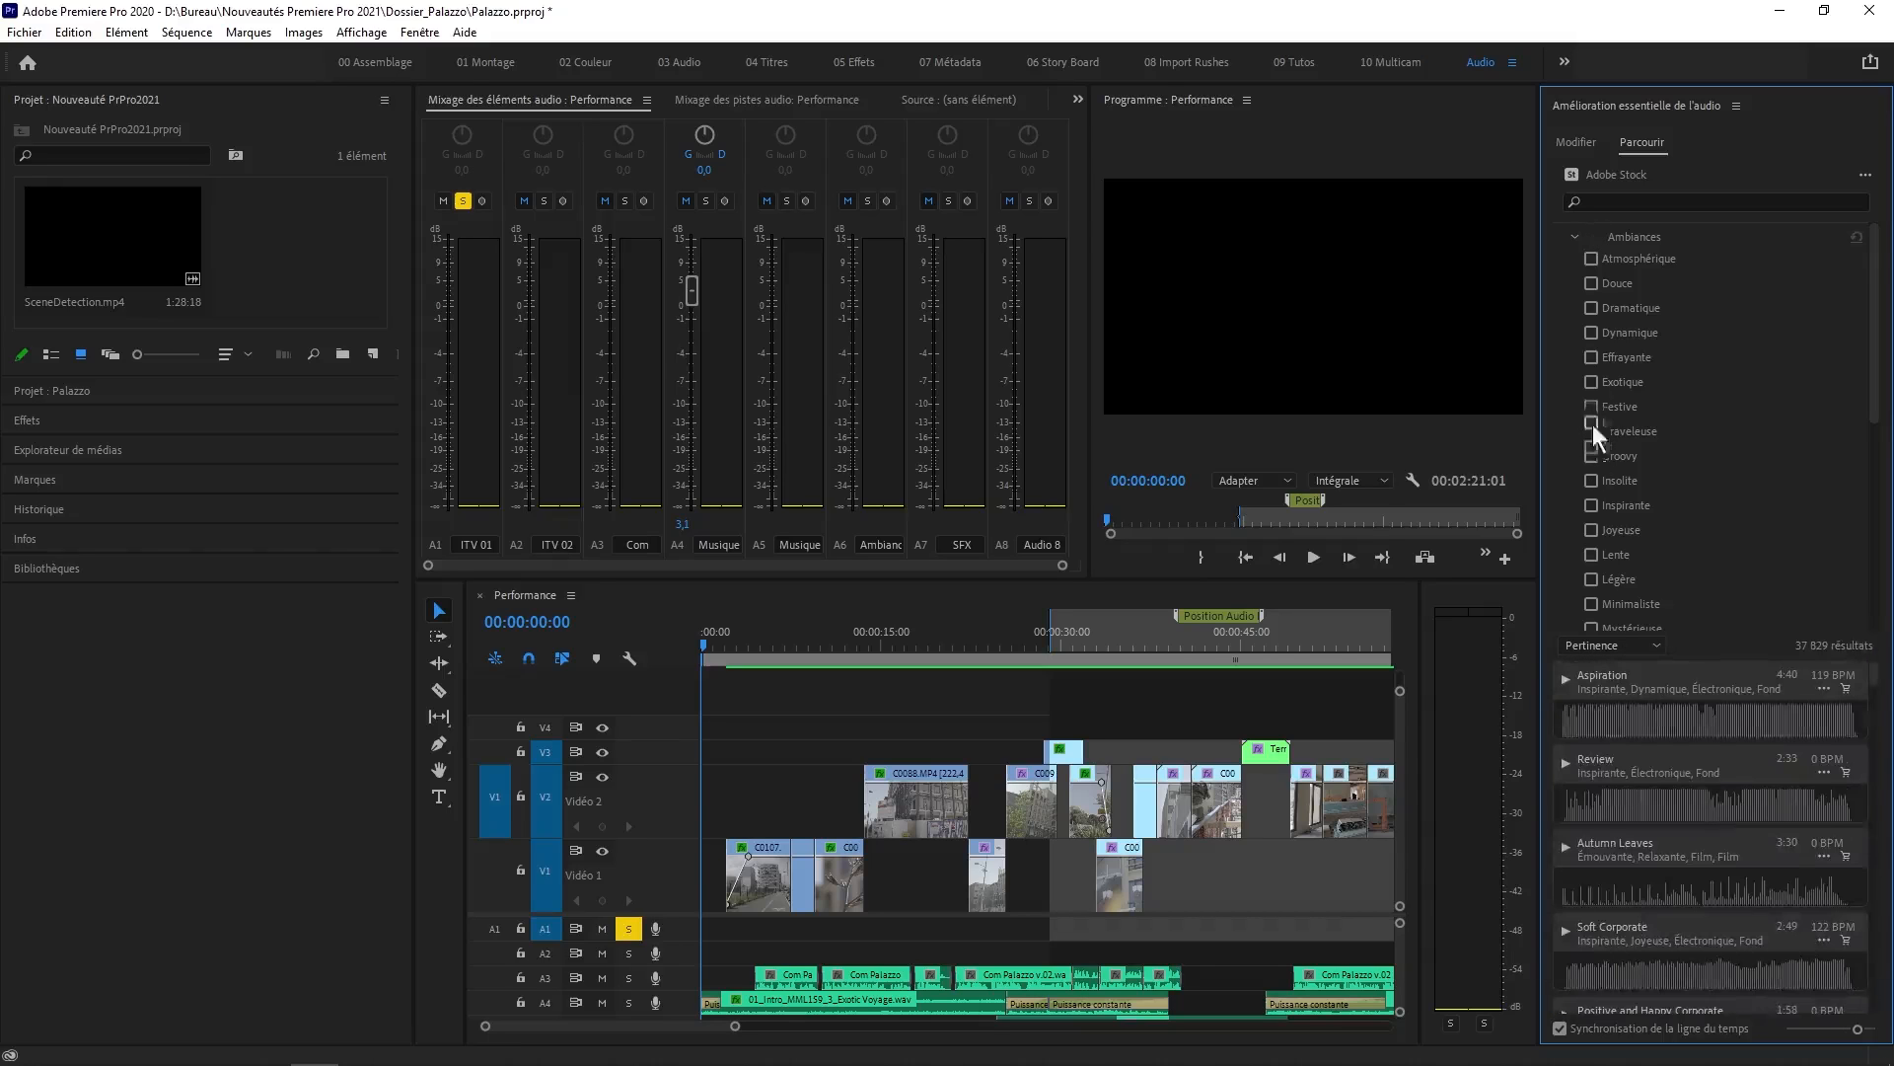
{"action": "left_click", "coordinate": [1577, 237]}
Filter the Adobe Stock music by the Film genre and preview Autumn Leaves against the sequence.
{"action": "left_click", "coordinate": [1571, 268]}
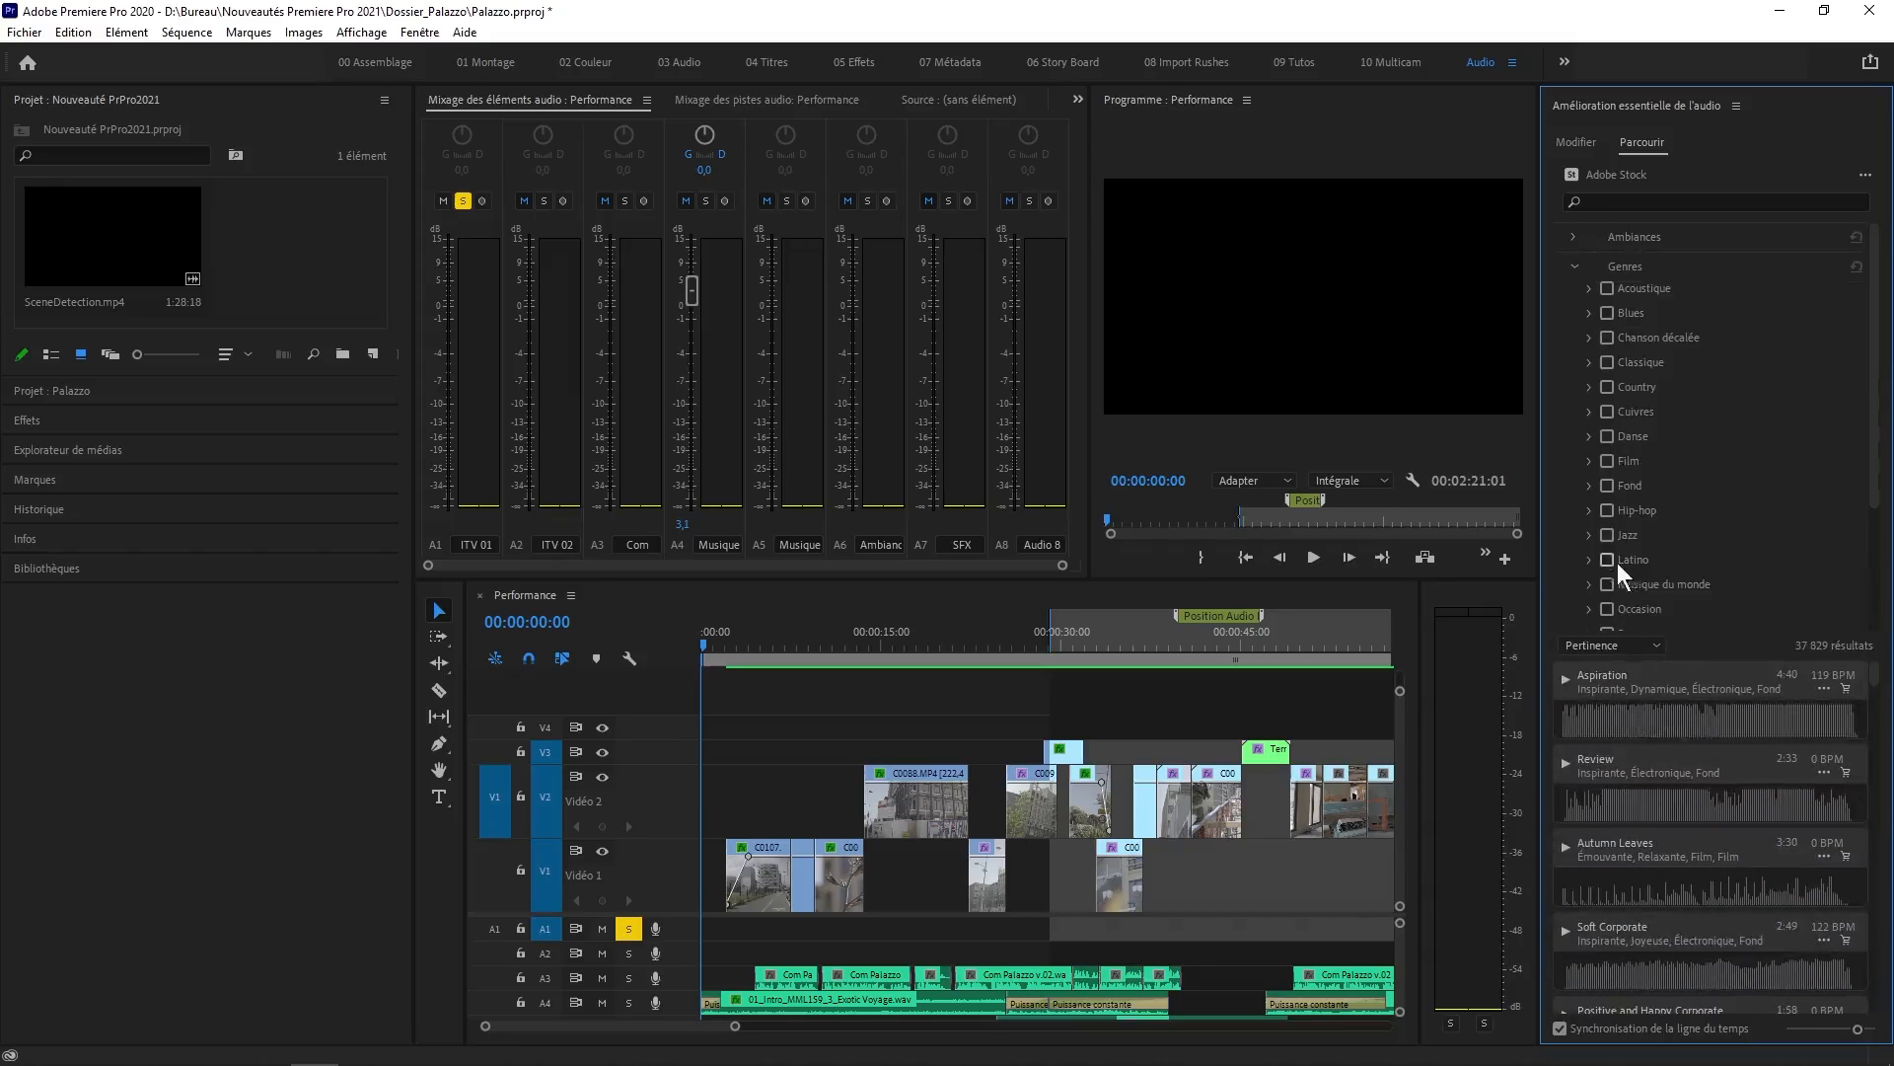
{"action": "left_click", "coordinate": [1608, 461]}
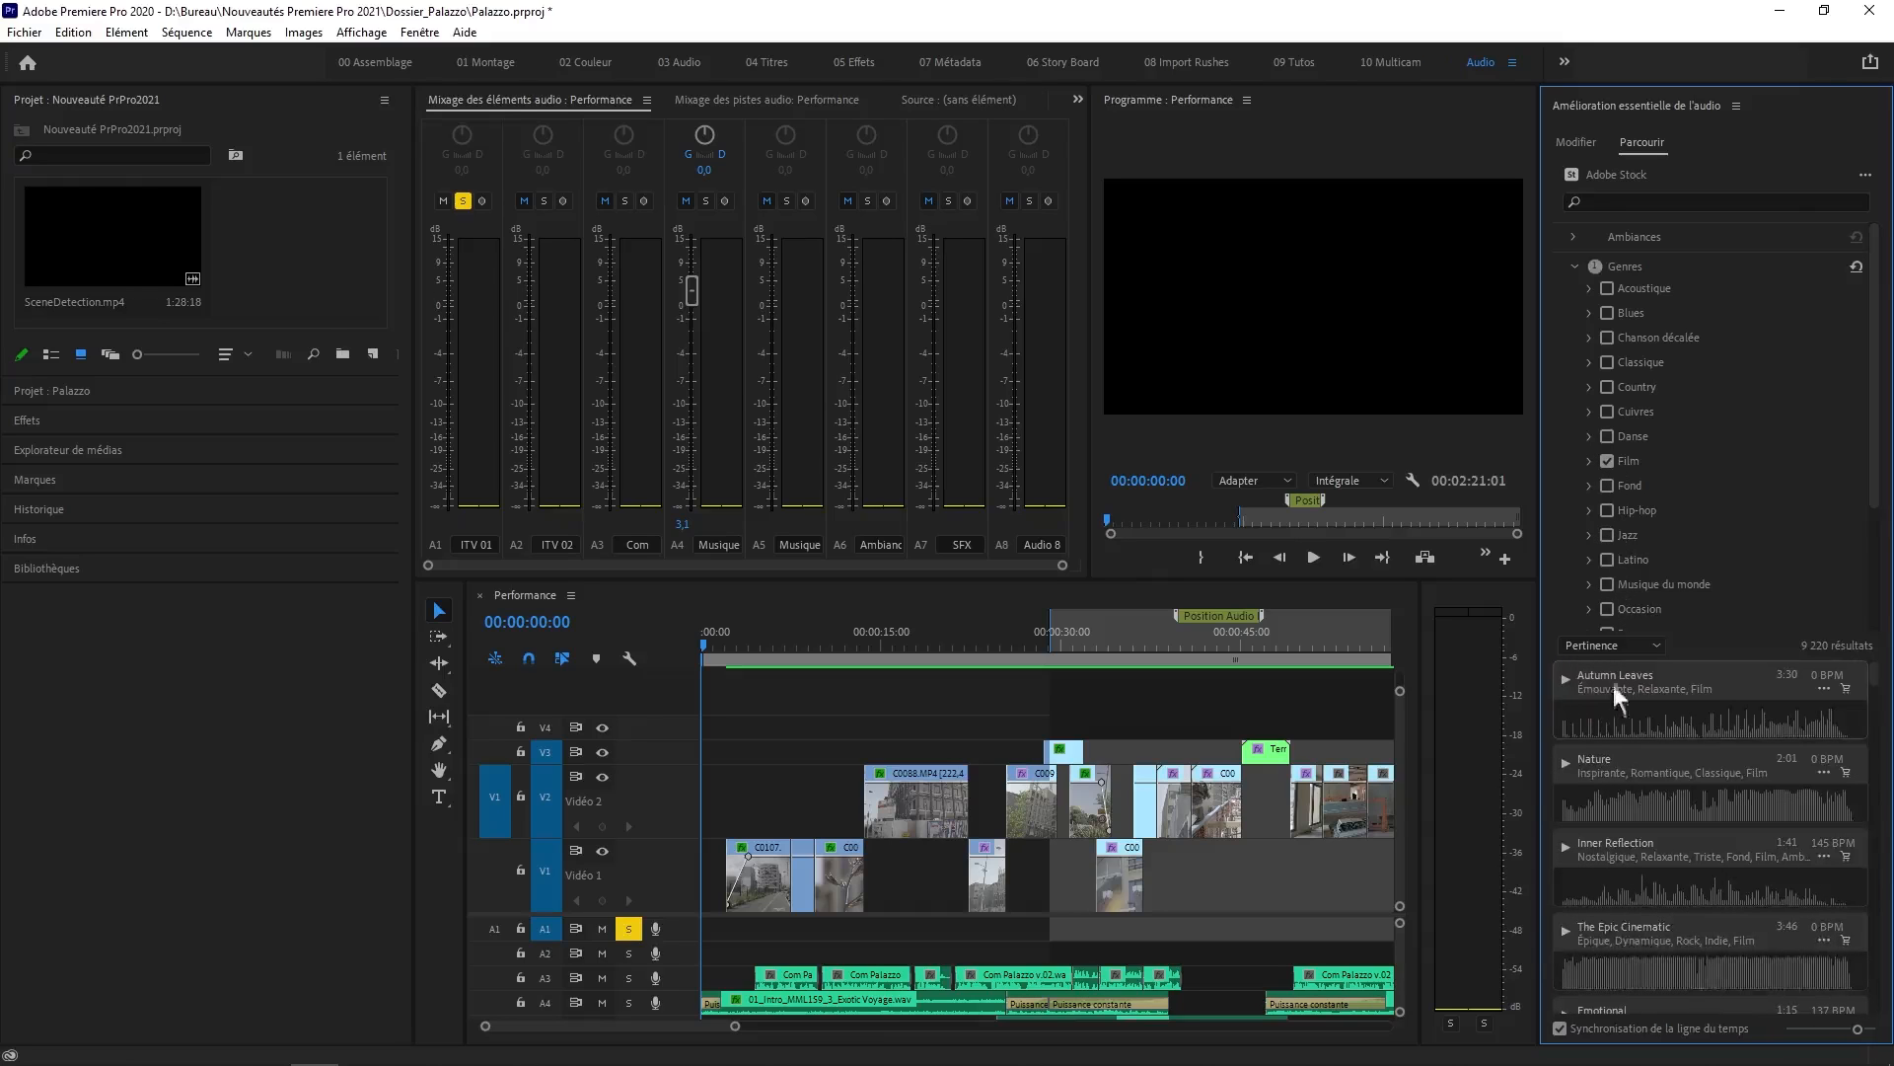
{"action": "left_click", "coordinate": [1565, 678]}
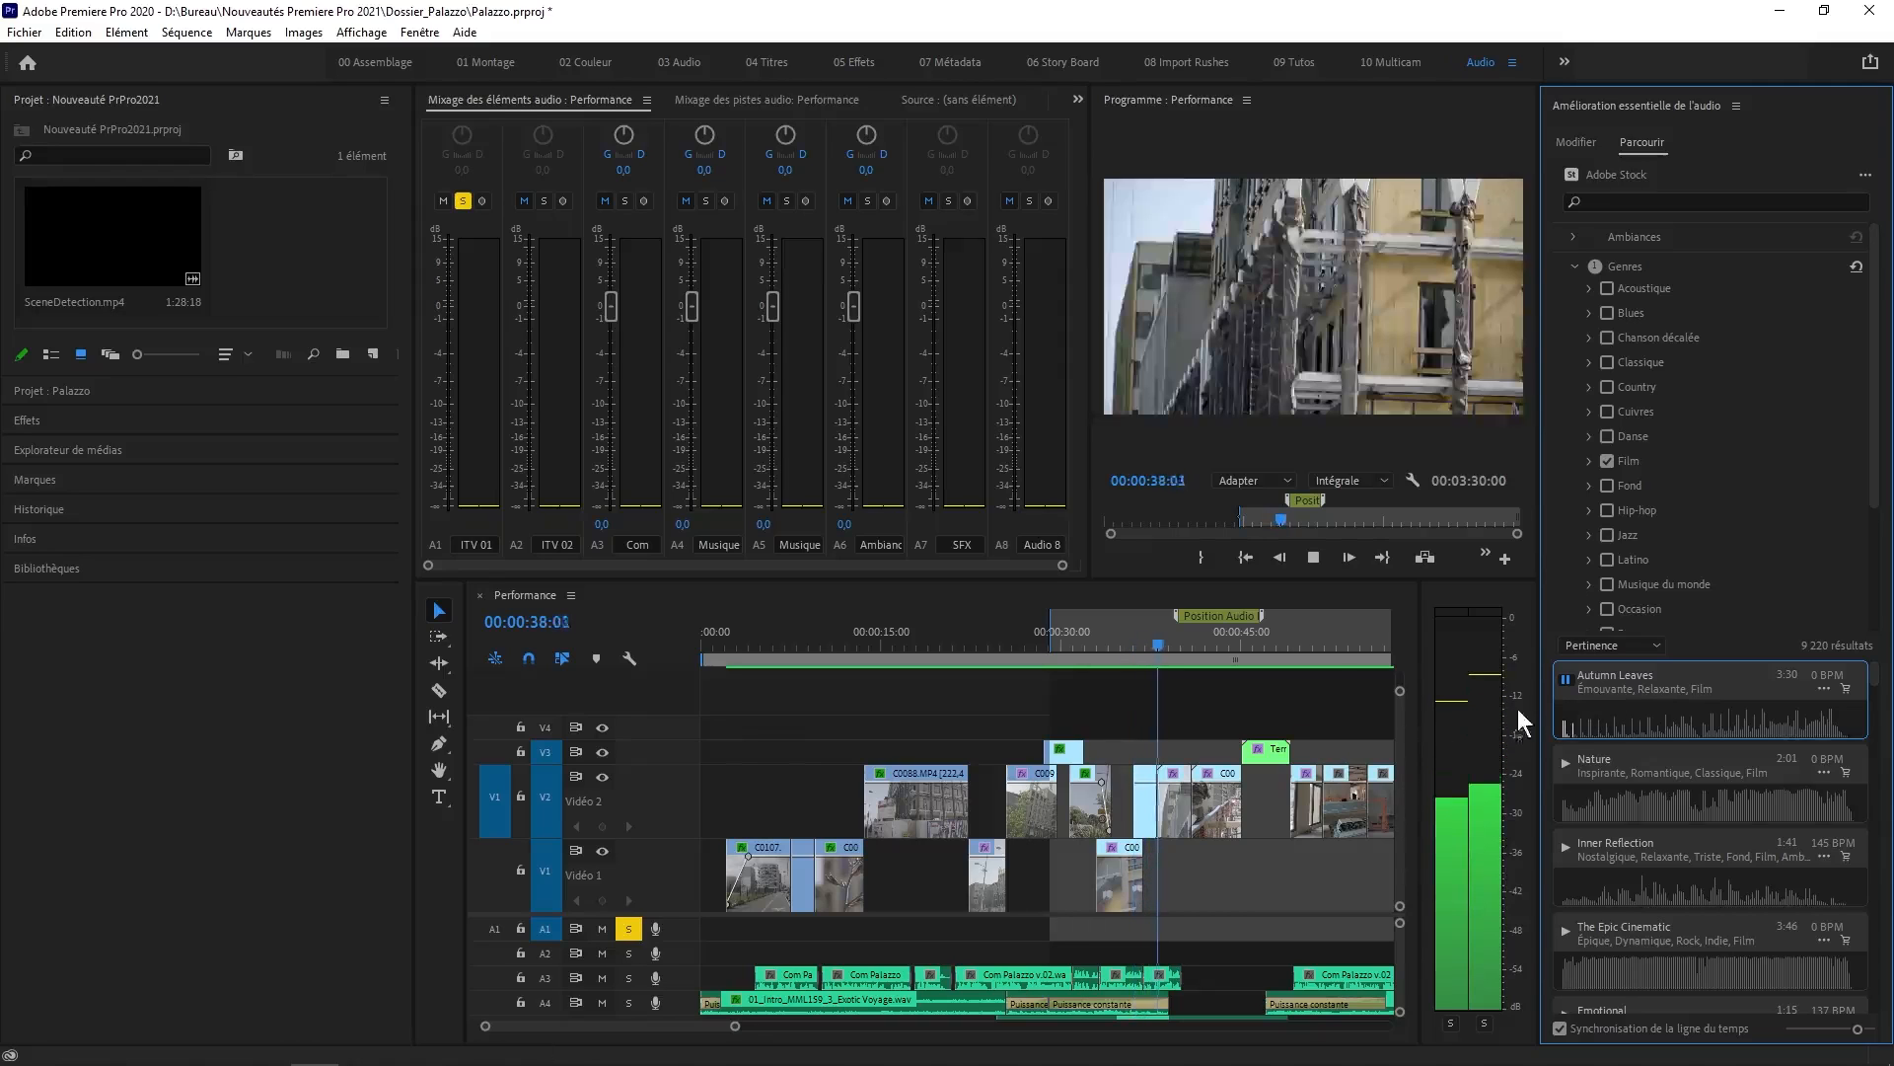
{"action": "left_click", "coordinate": [1566, 680]}
Preview The Epic Cinematic in sync with the Performance sequence from its very beginning, and stop playback.
{"action": "left_click_drag", "start_coordinate": [1192, 639], "coordinate": [565, 612]}
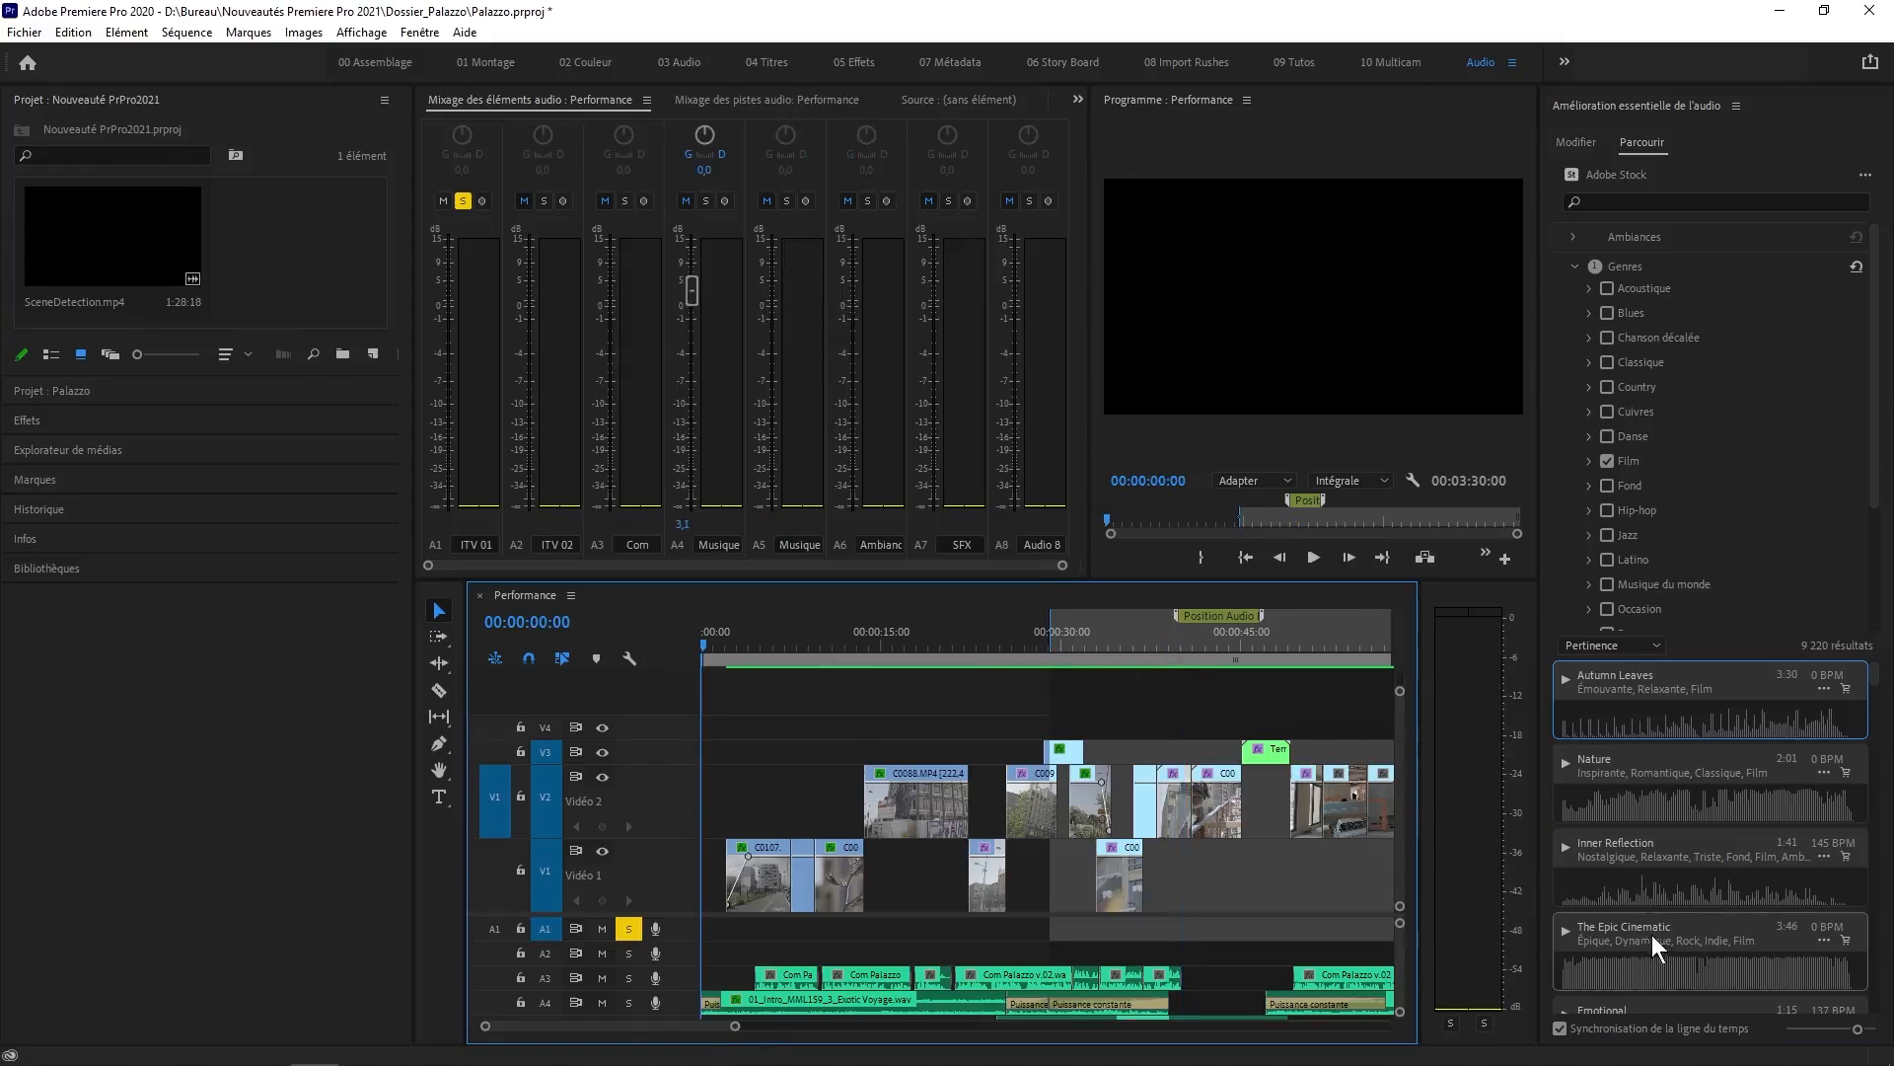
{"action": "left_click", "coordinate": [1567, 931]}
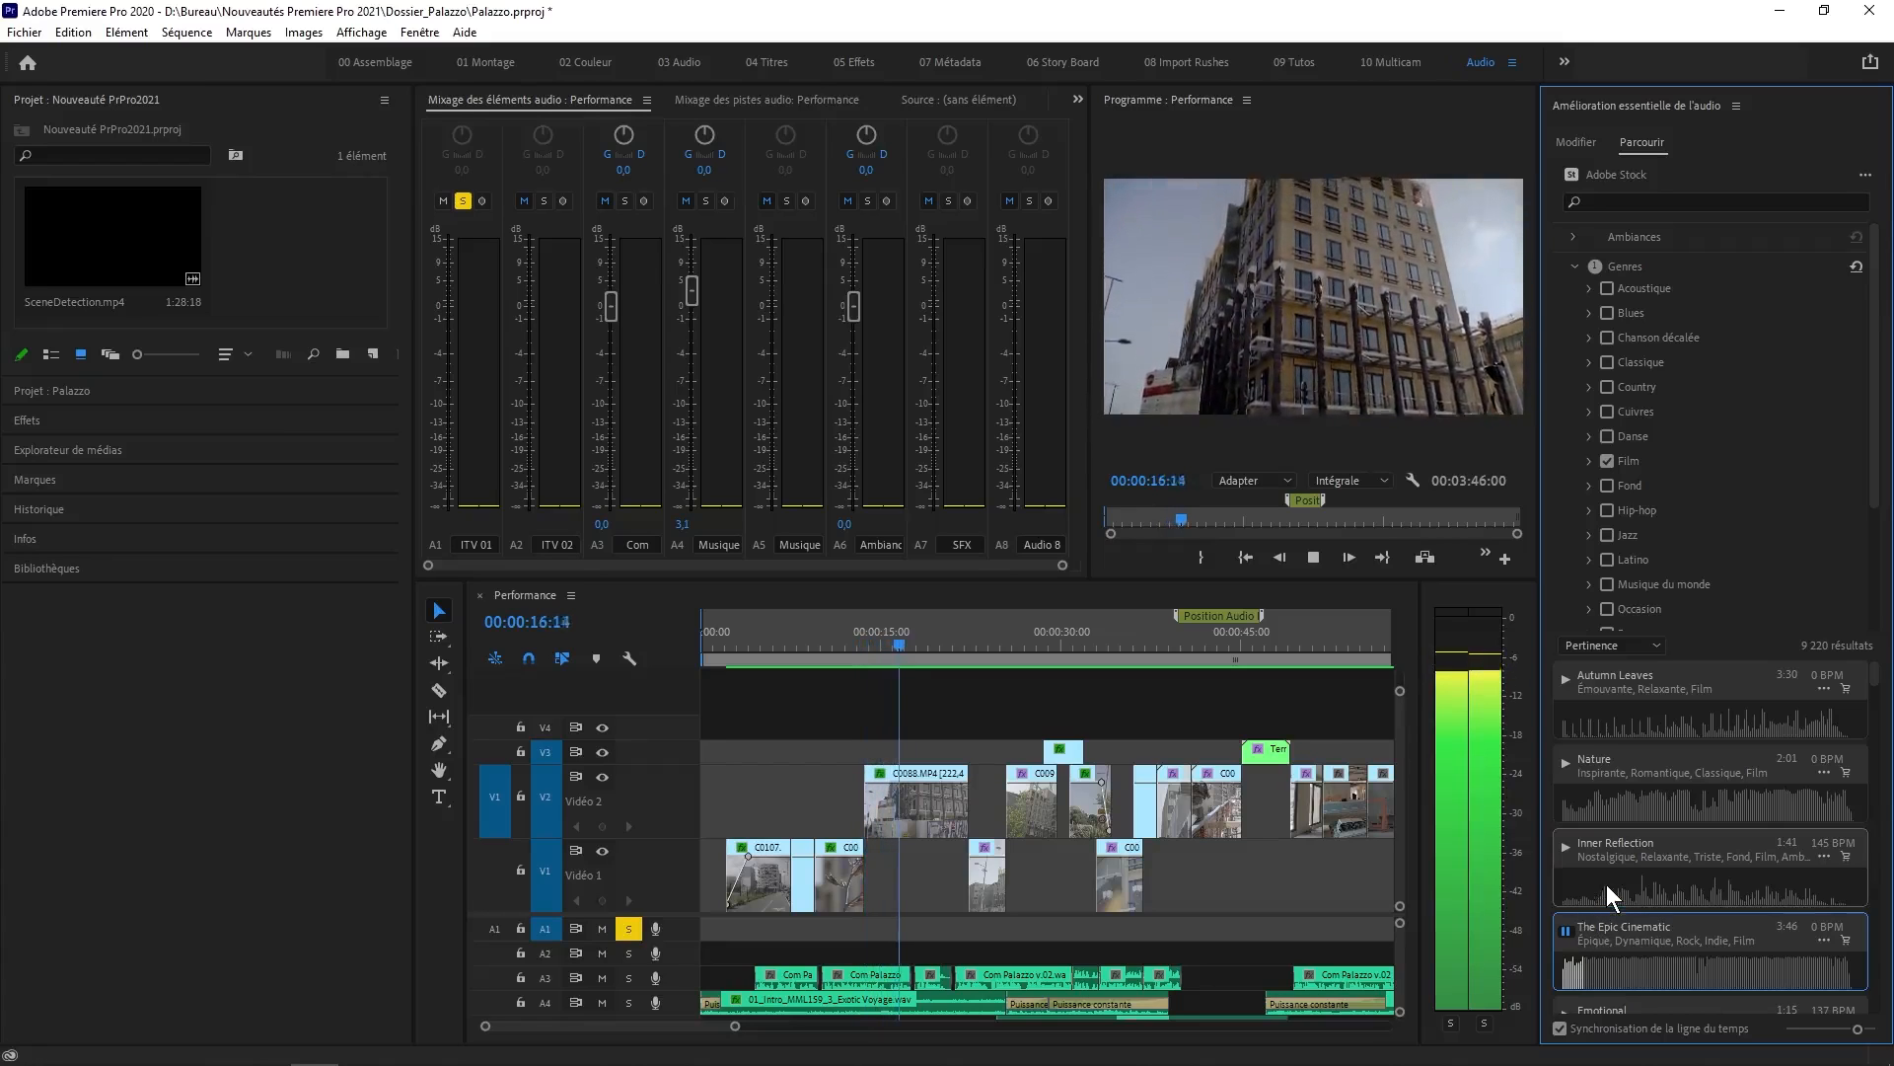
{"action": "key", "text": "space"}
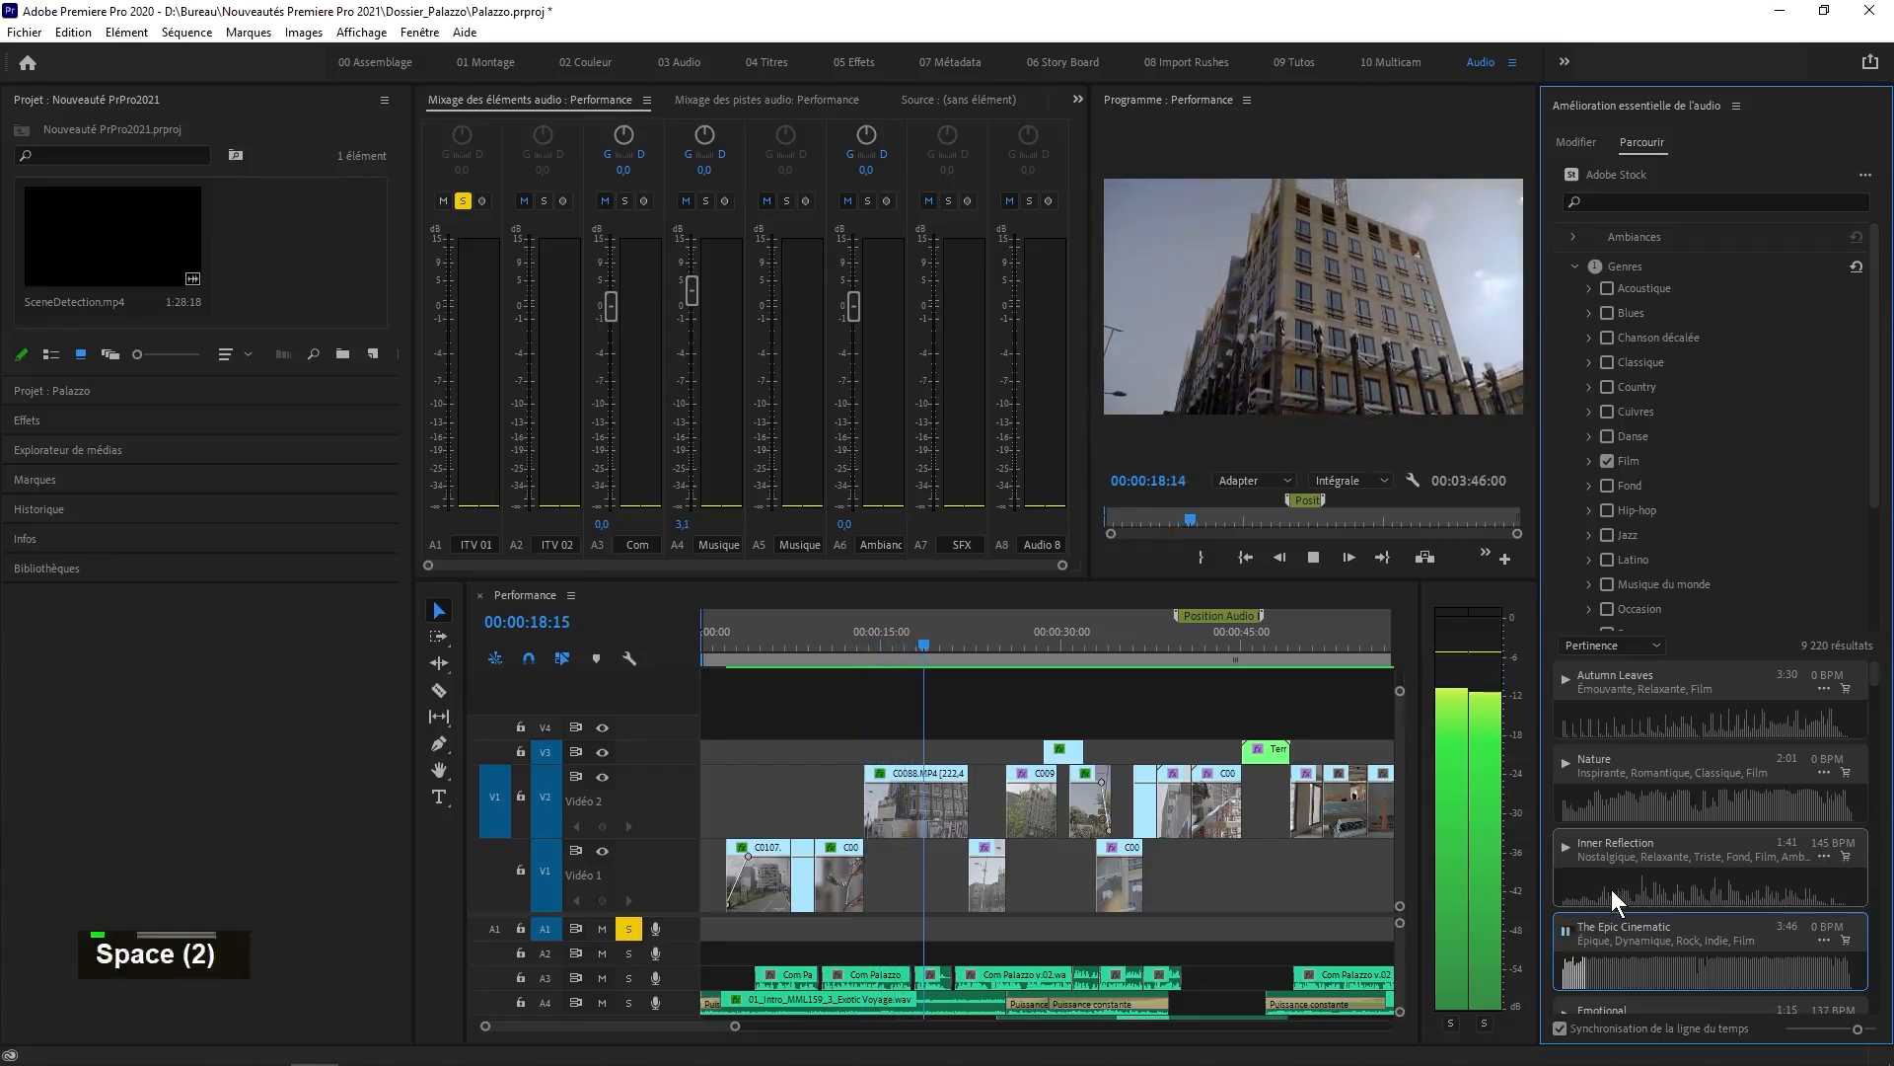
Place The Epic Cinematic on audio track A1 at the start of the sequence and dismiss the file error notice.
{"action": "left_click_drag", "start_coordinate": [1661, 932], "coordinate": [707, 936]}
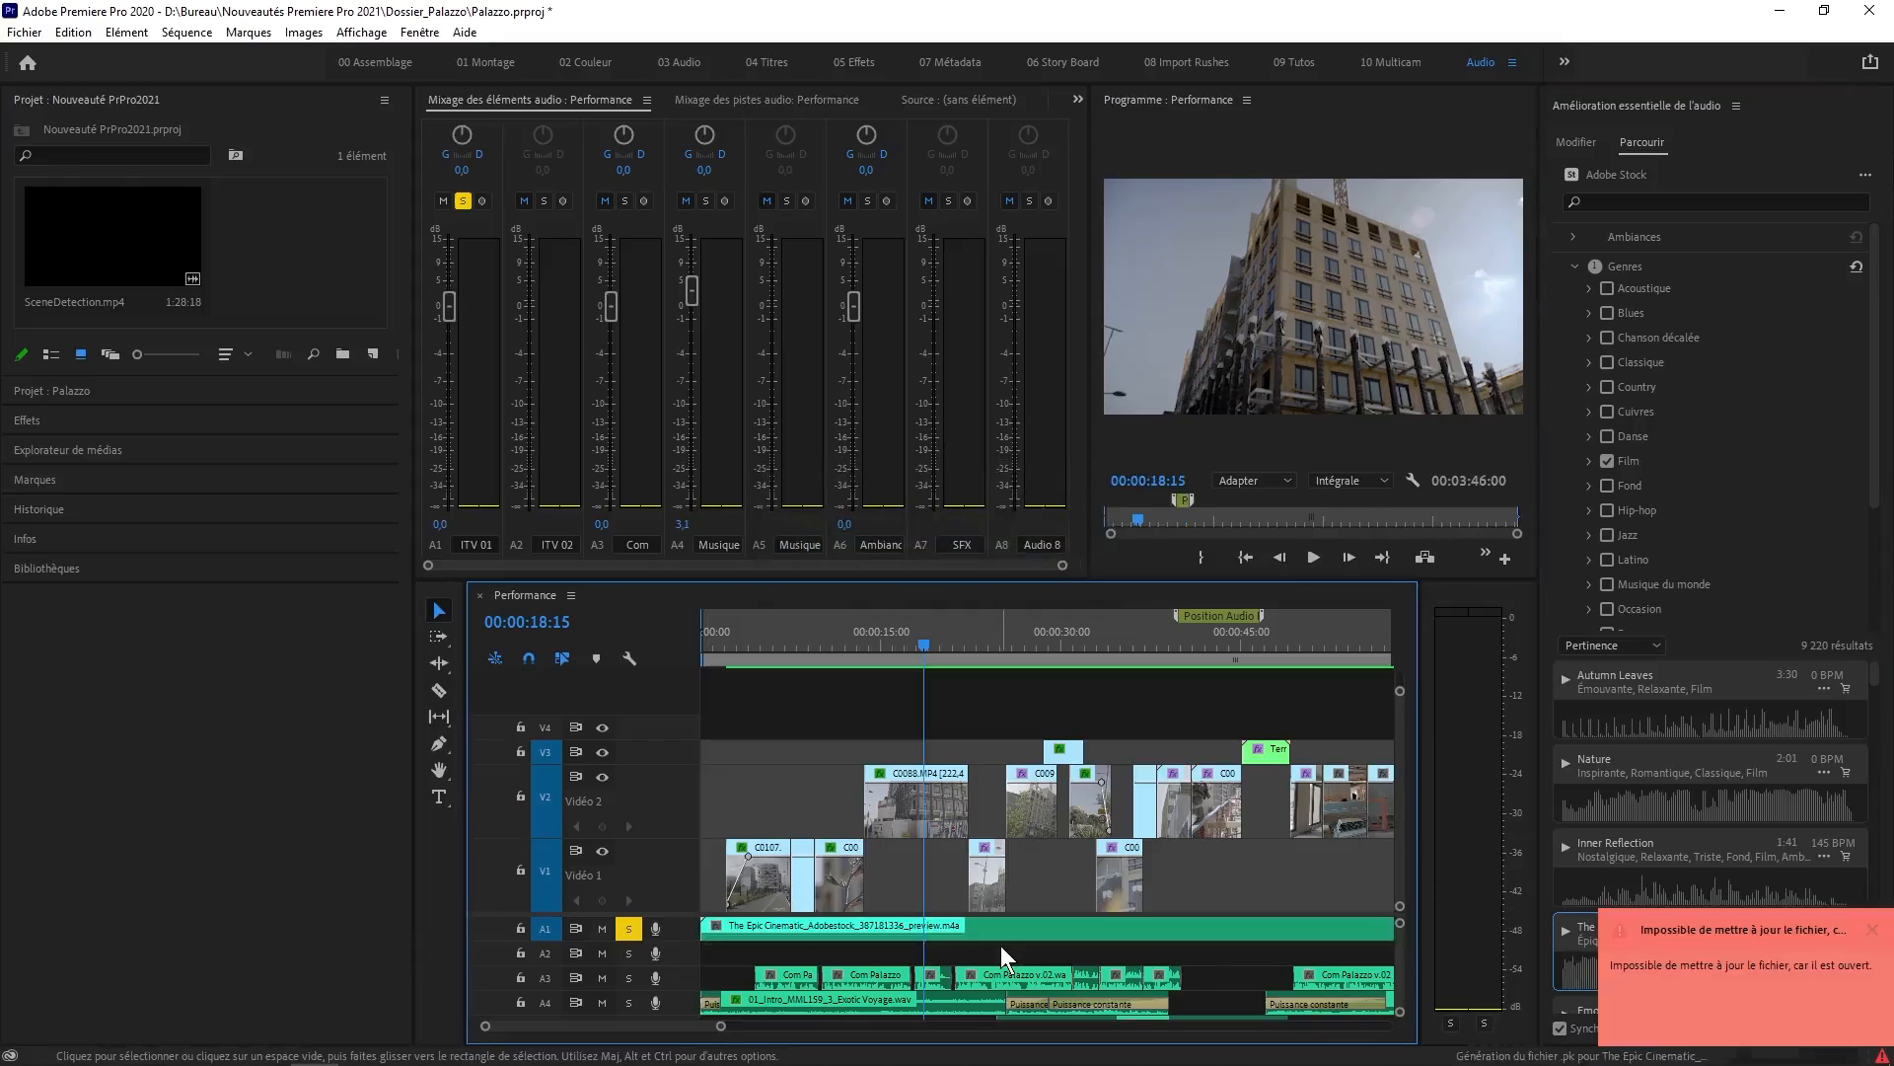
{"action": "left_click", "coordinate": [1872, 929]}
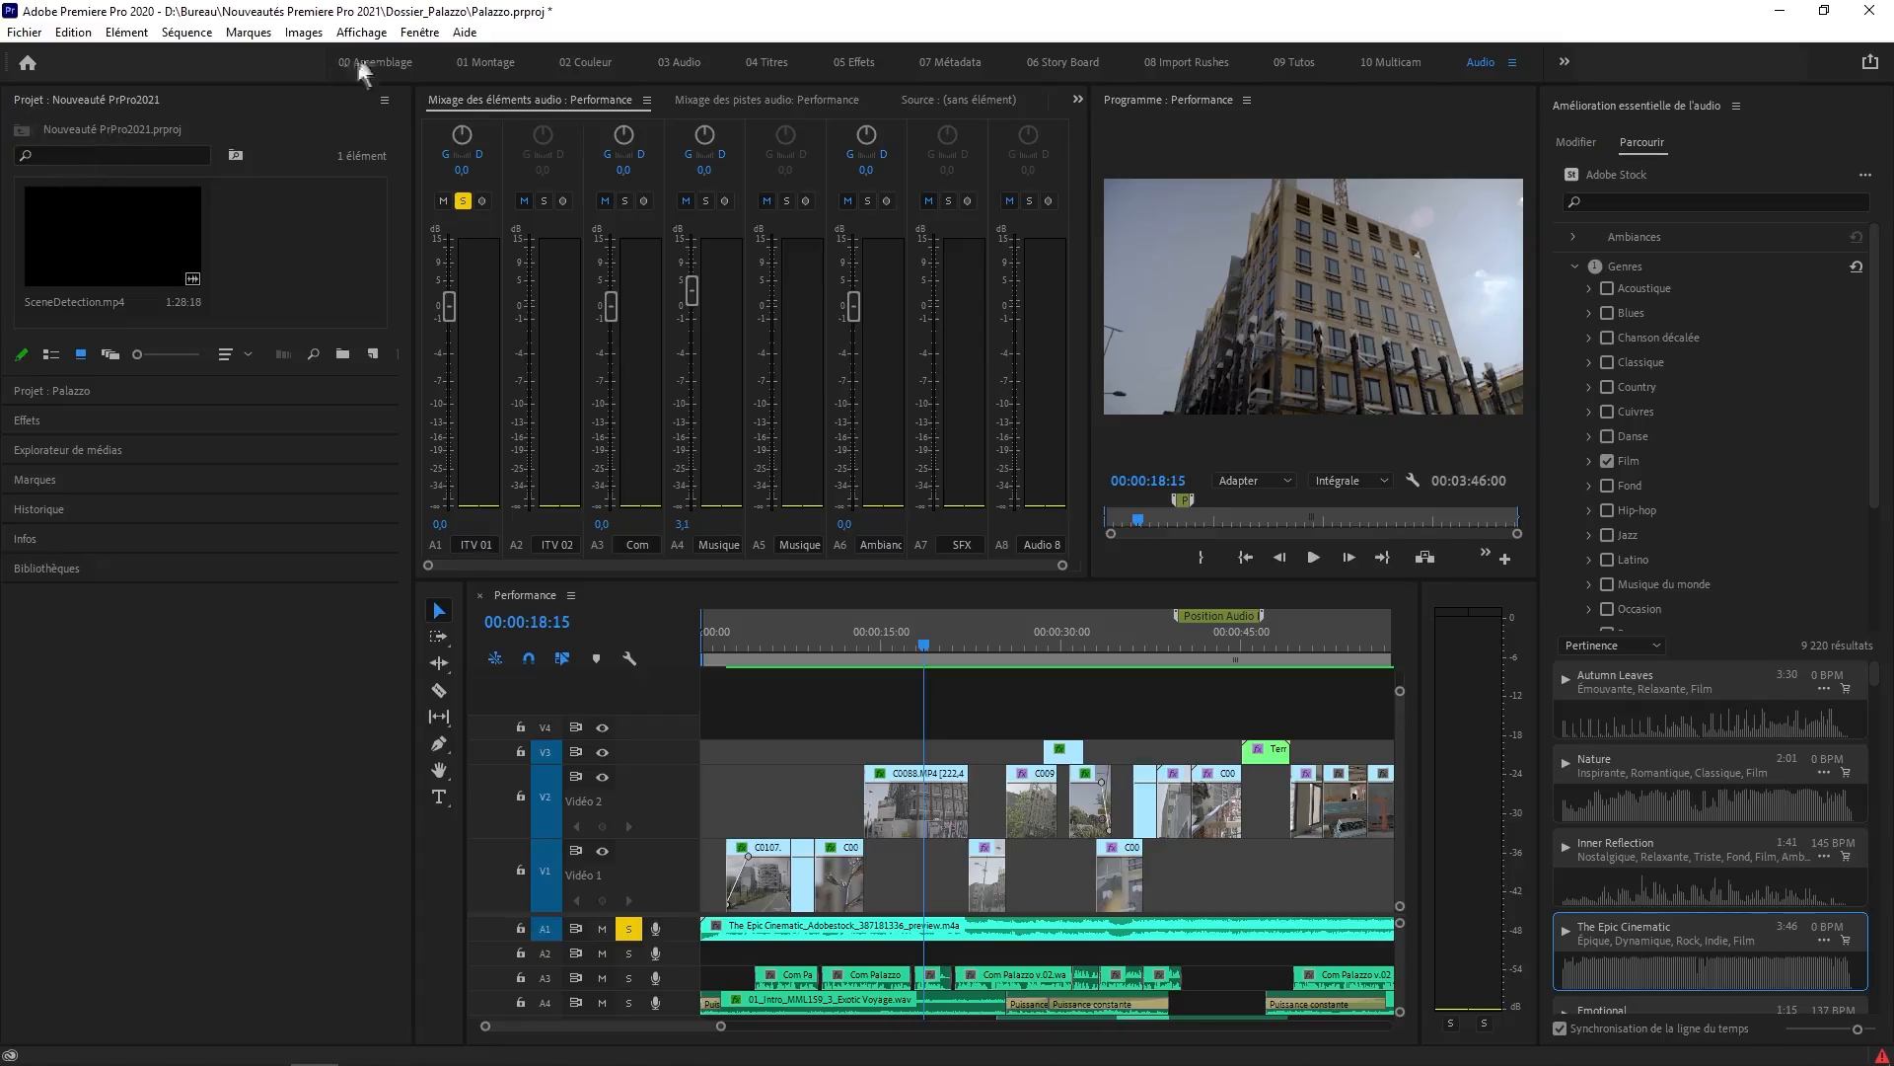
Return to the 01 Montage workspace, widen the Palazzo project area and open the Média audio Stock bin.
{"action": "left_click", "coordinate": [484, 63]}
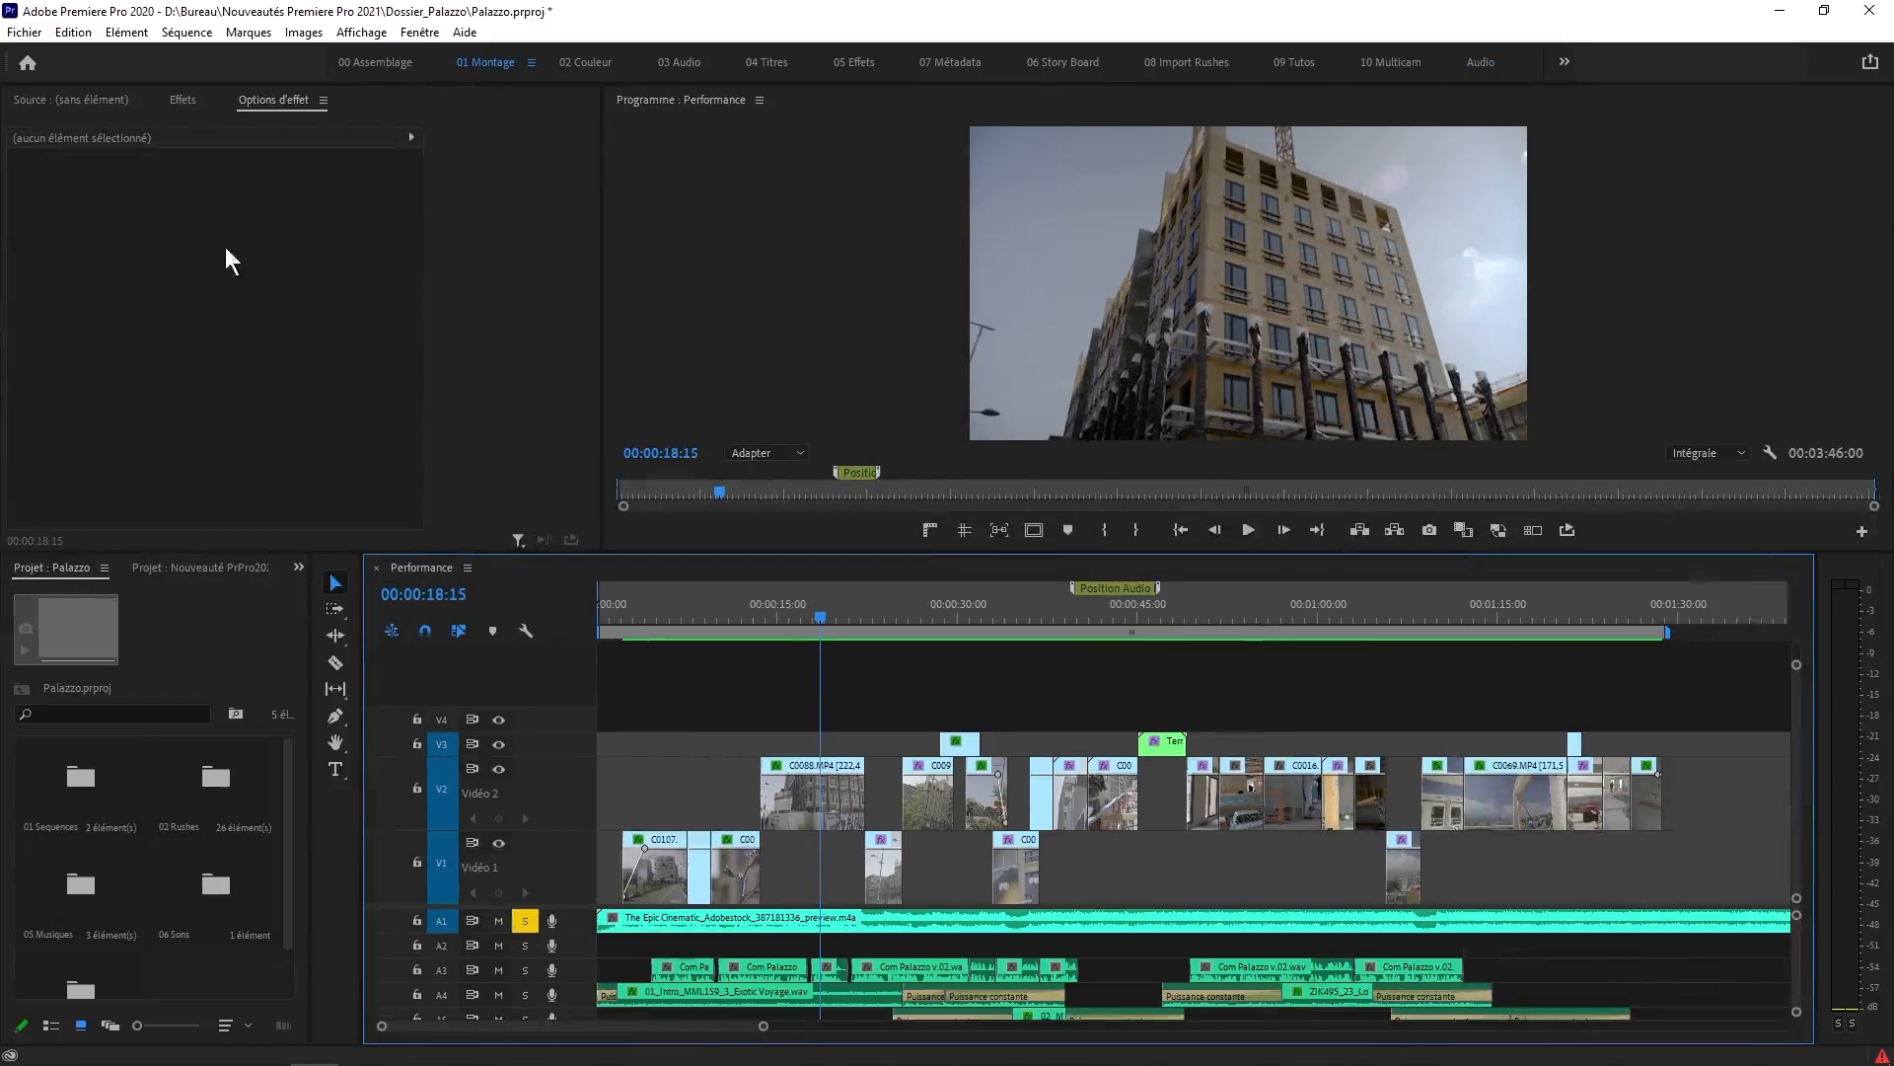
{"action": "scroll", "coordinate": [252, 904], "scroll_direction": "down", "scroll_amount": 1}
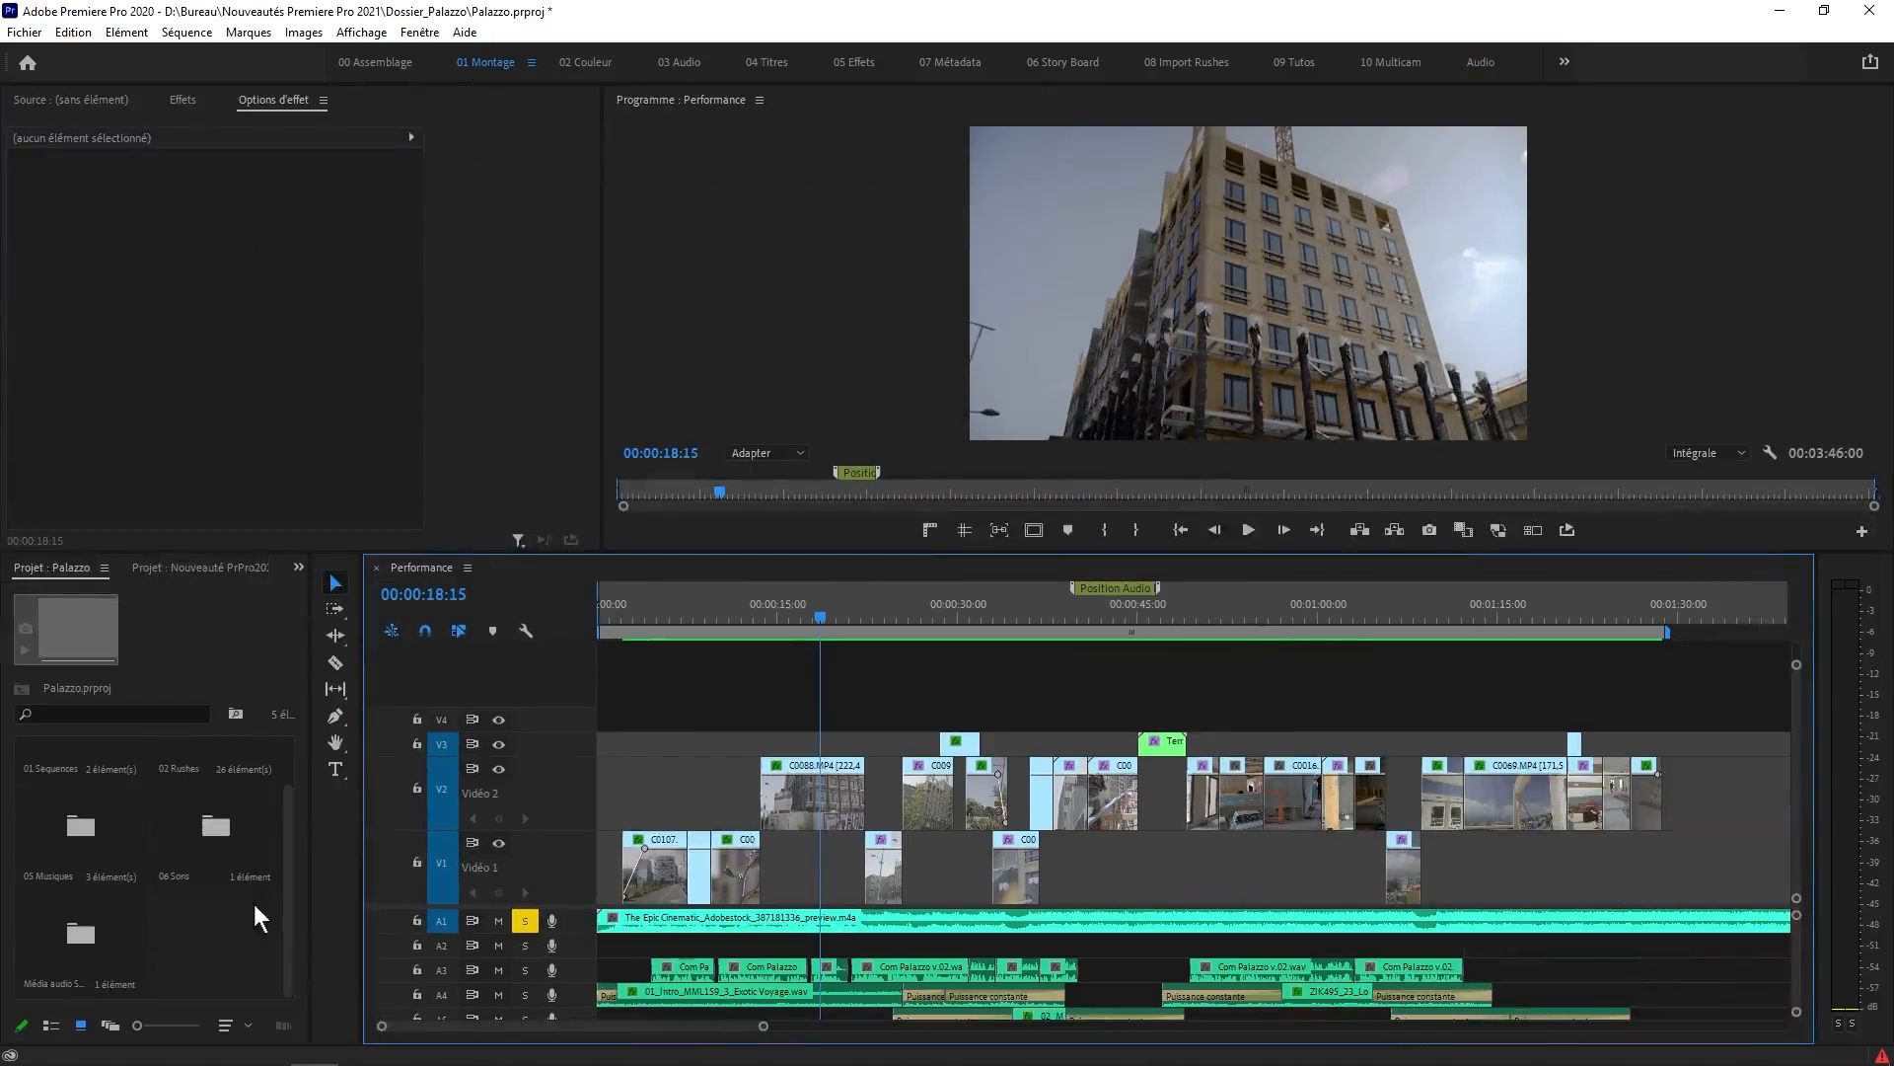
{"action": "left_click", "coordinate": [91, 950]}
{"action": "left_click_drag", "start_coordinate": [311, 904], "coordinate": [422, 904]}
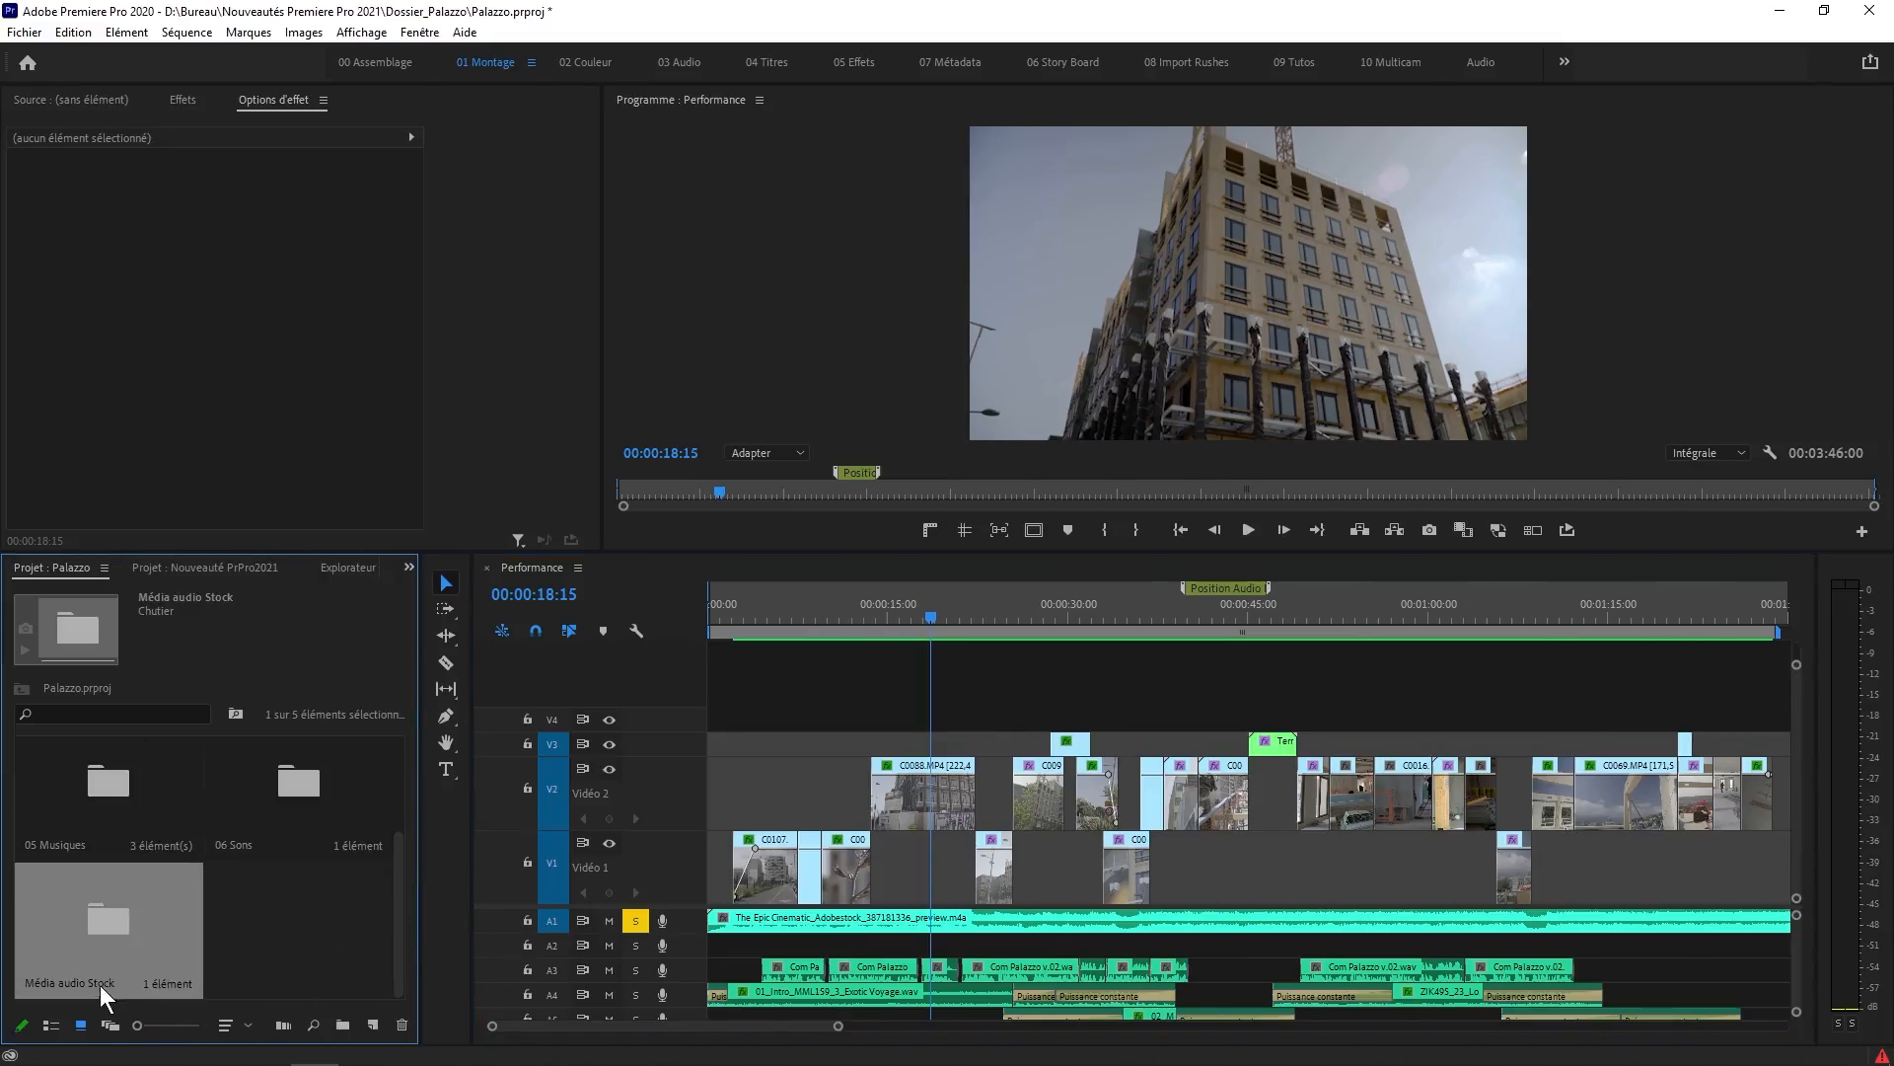
{"action": "double_click", "coordinate": [127, 919]}
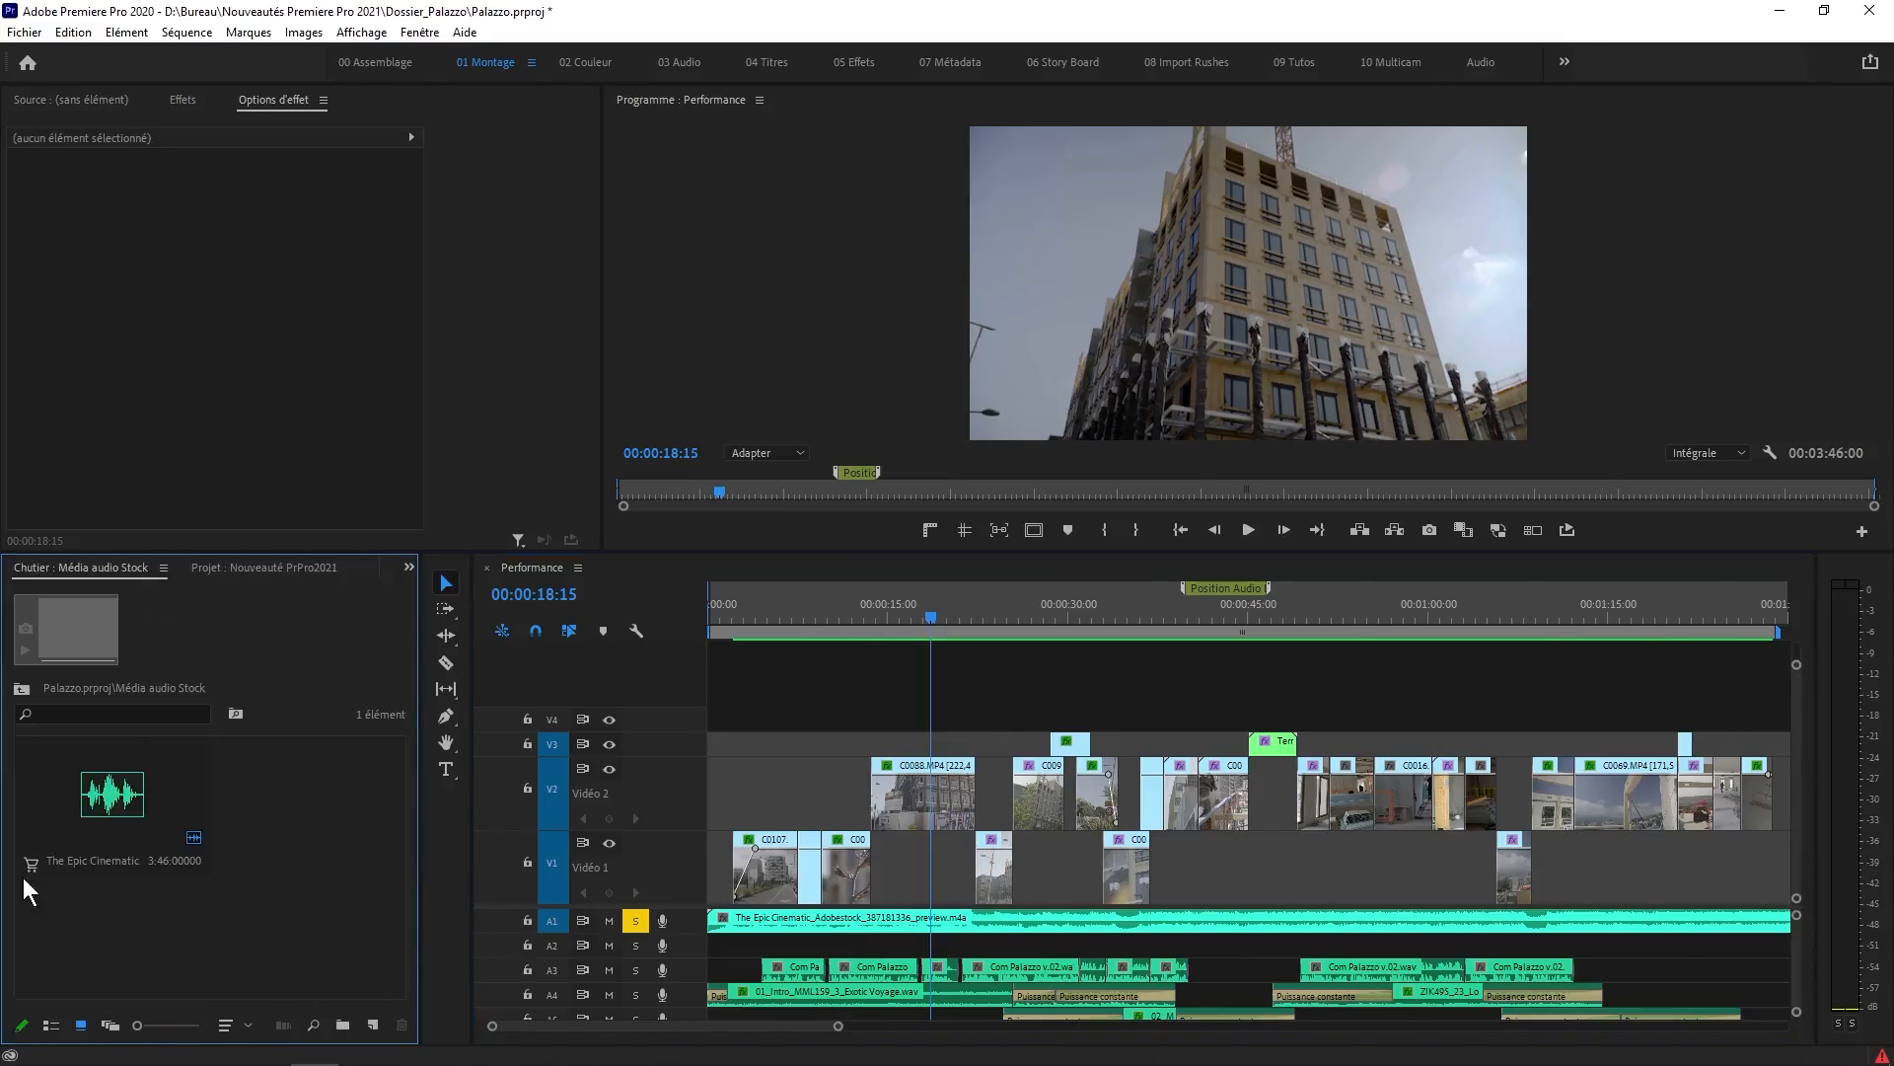